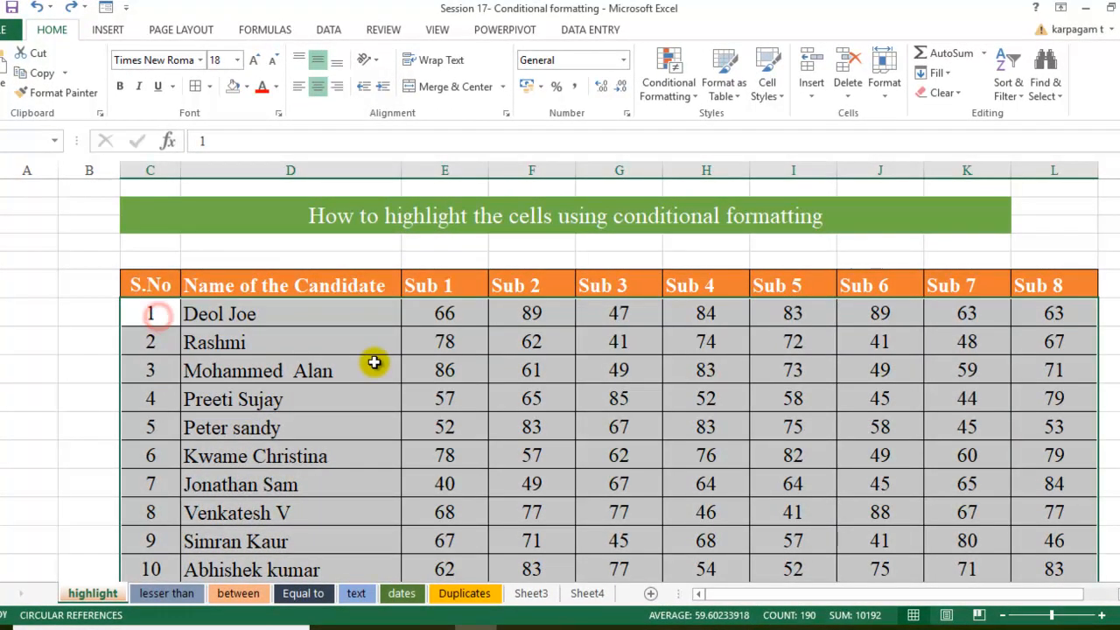
- Select all candidates' marks from Sub 1 to Sub 8 and start a Greater Than highlight rule on them
click(477, 344)
drag(427, 318, 883, 584)
drag(922, 551, 1044, 520)
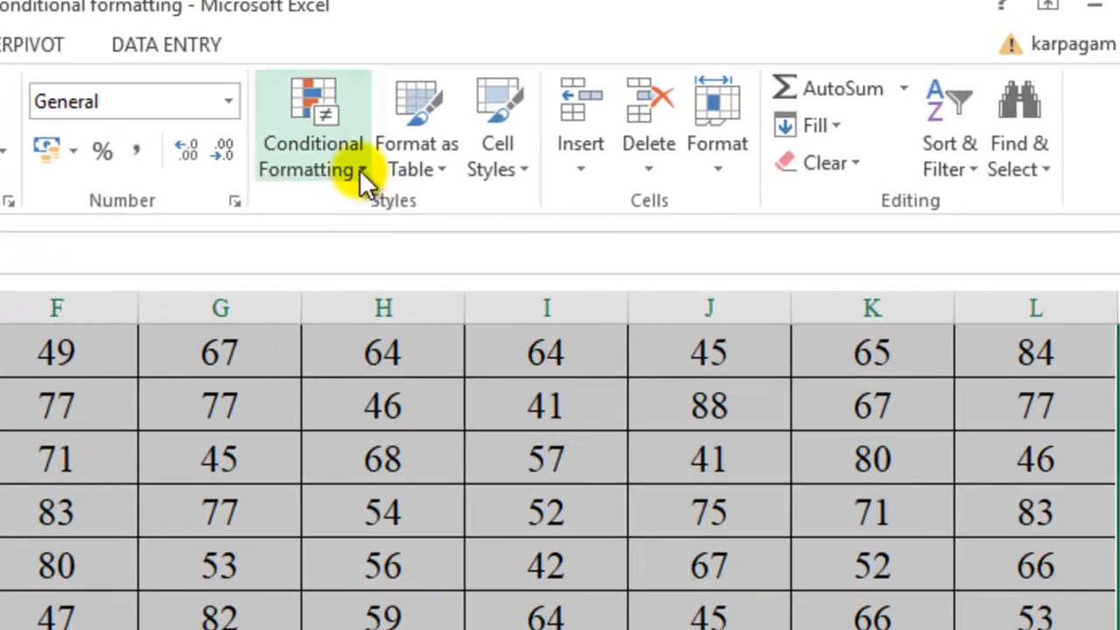
click(360, 167)
mouse_move(396, 208)
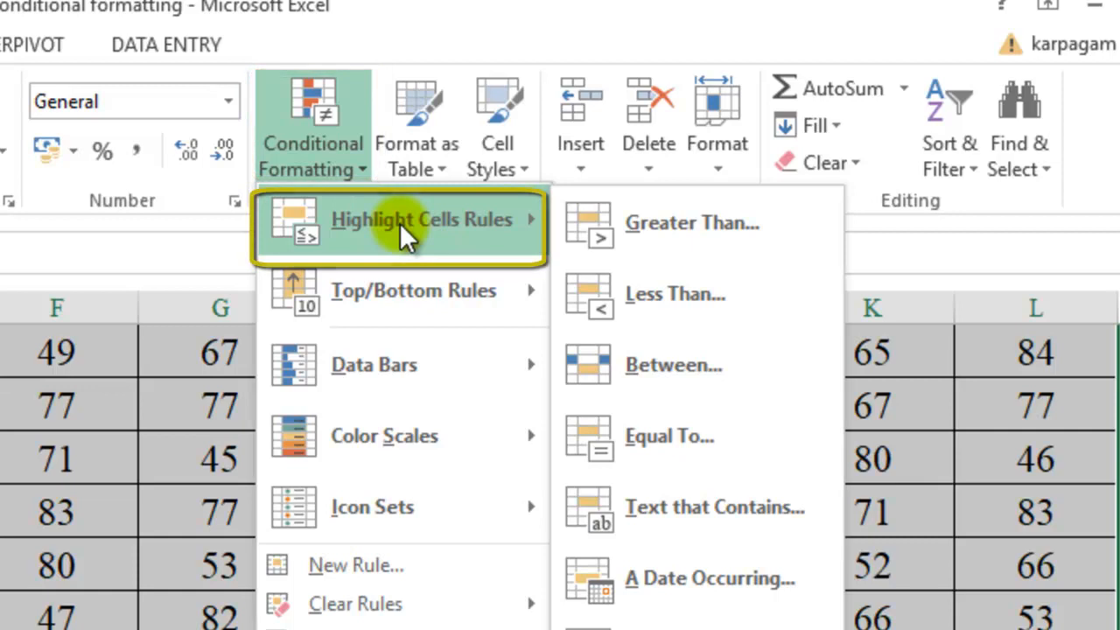
click(644, 229)
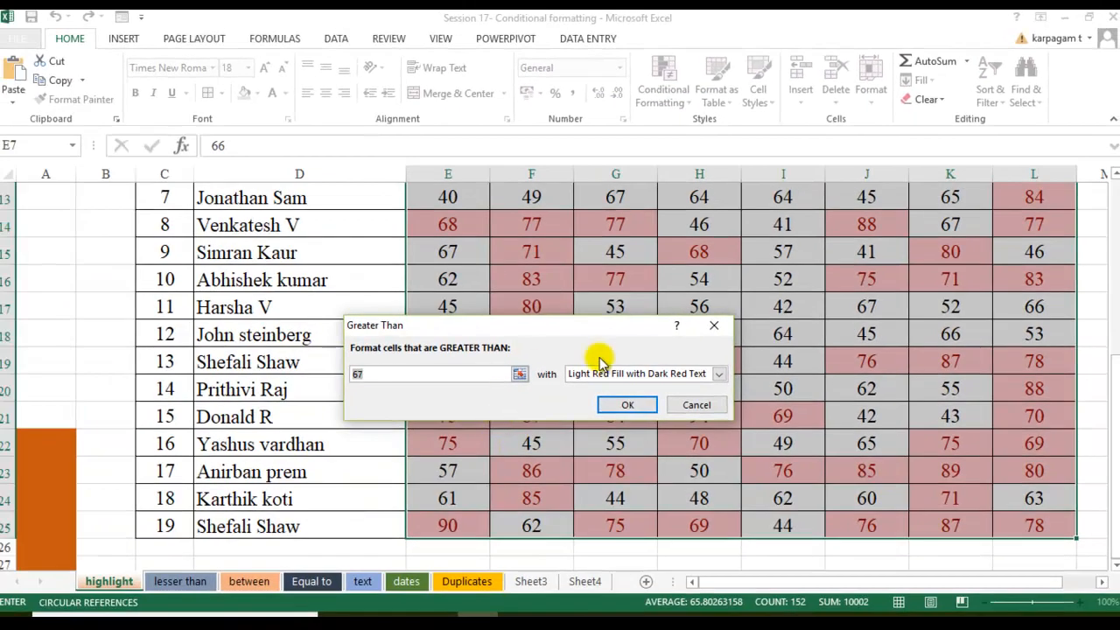
- Highlight marks greater than 80 using Green Fill with Dark Green Text and apply the rule
scroll(925, 324, up, 1)
scroll(894, 385, up, 2)
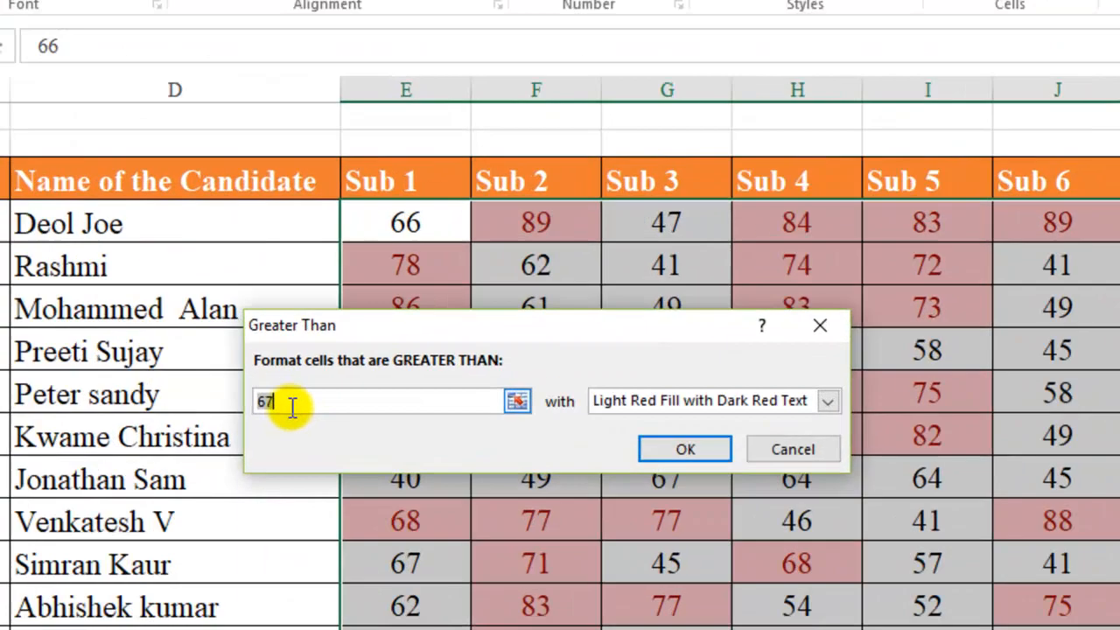
text(8)
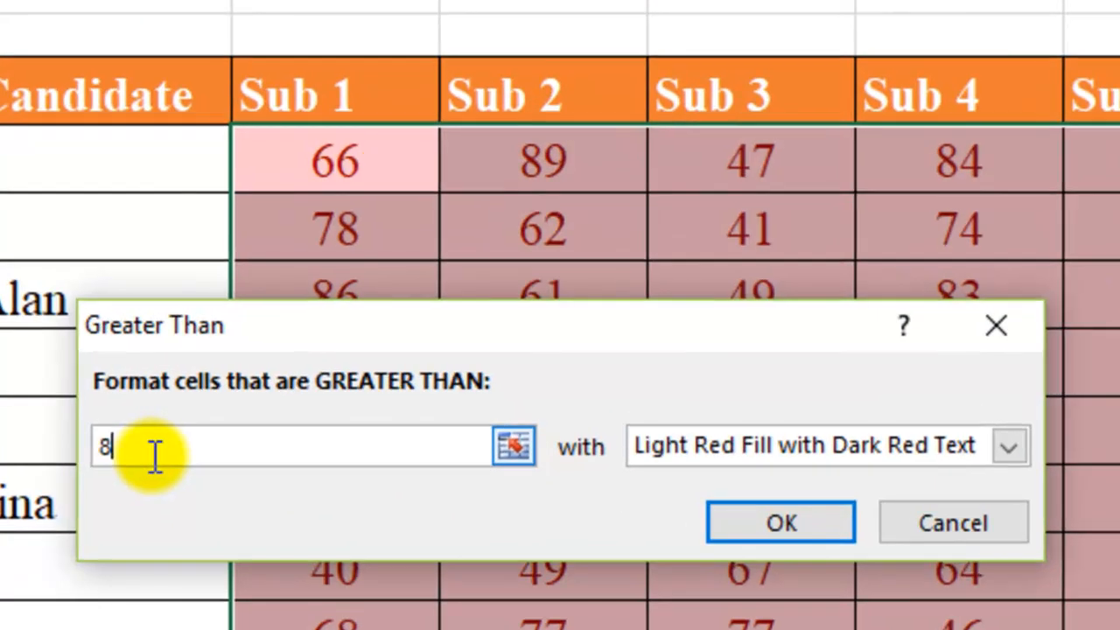
text(0)
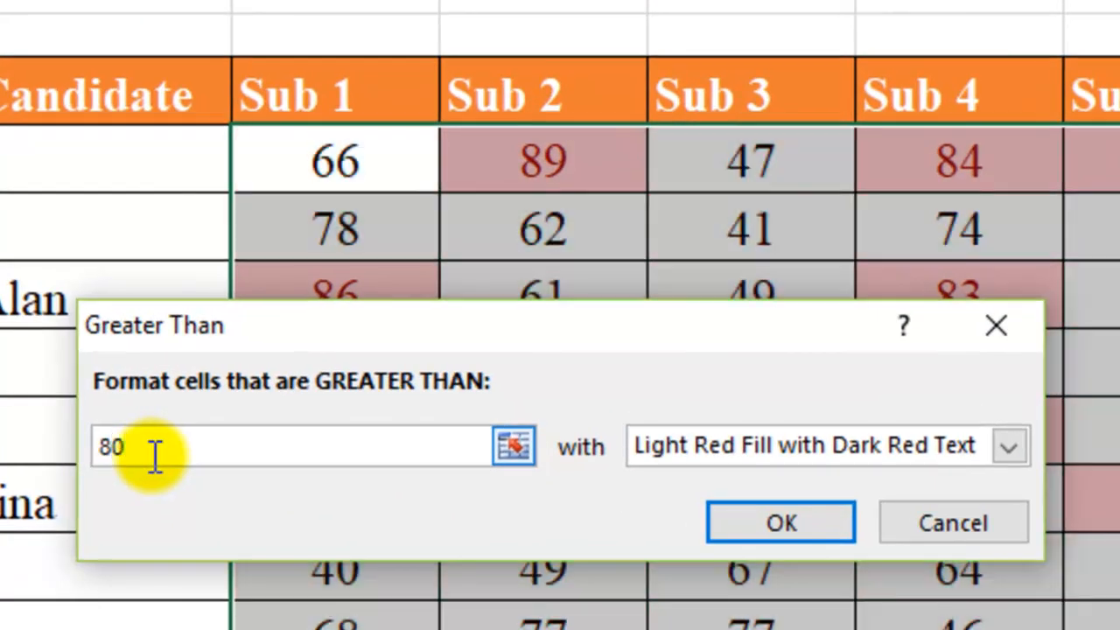
click(1007, 447)
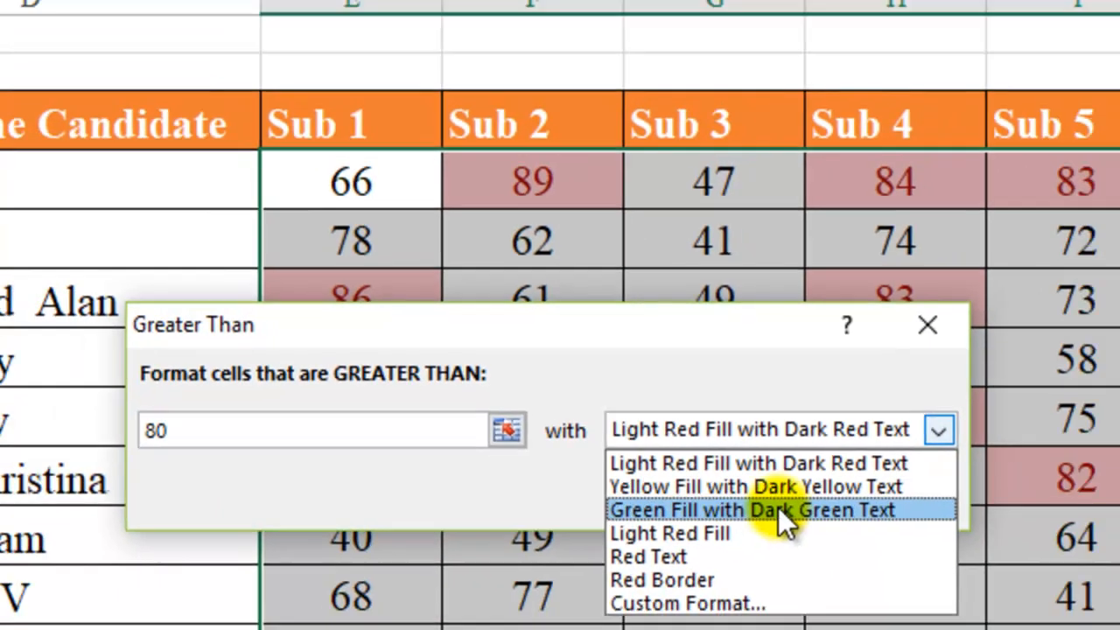
click(777, 509)
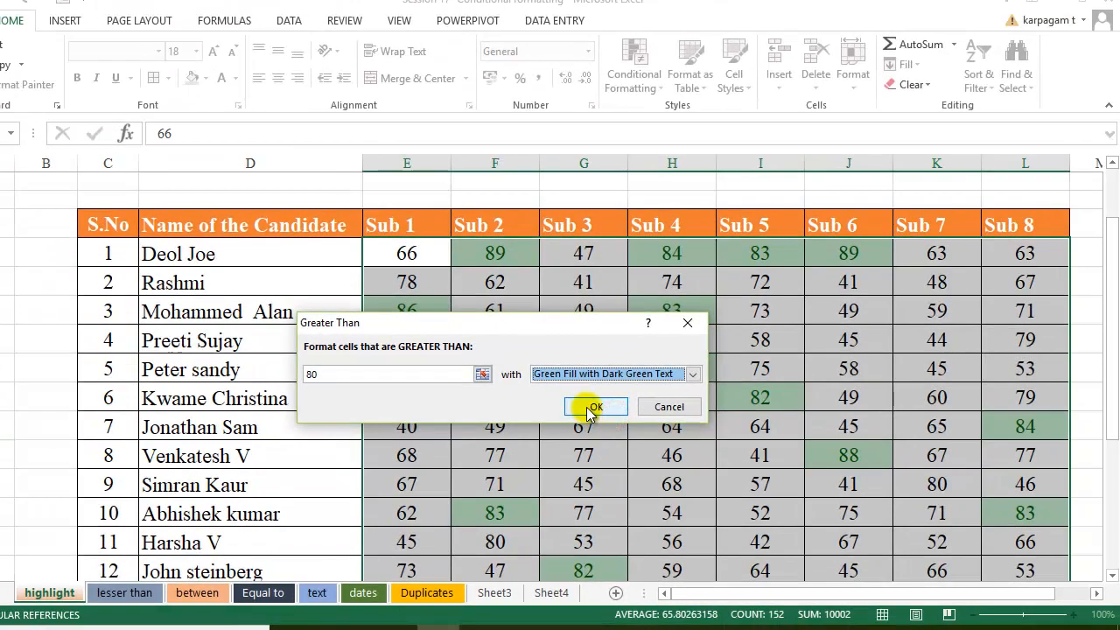
click(591, 407)
- Deselect the marks and review the highlighted cells across the whole candidate table
click(671, 538)
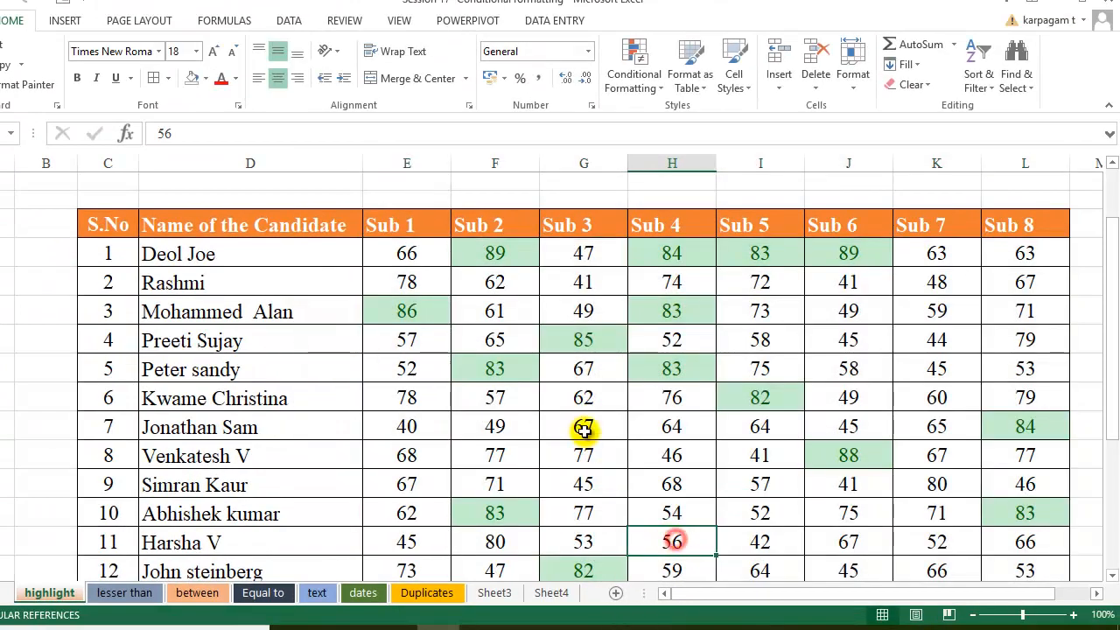
scroll(585, 429, down, 2)
scroll(585, 430, down, 3)
scroll(583, 432, up, 3)
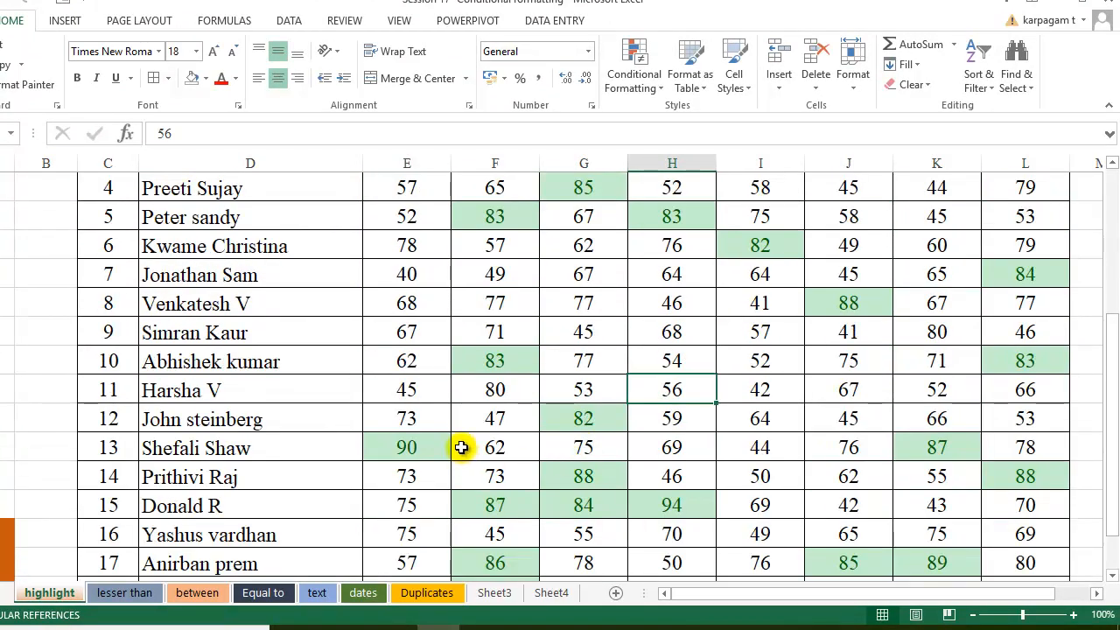
scroll(462, 444, up, 2)
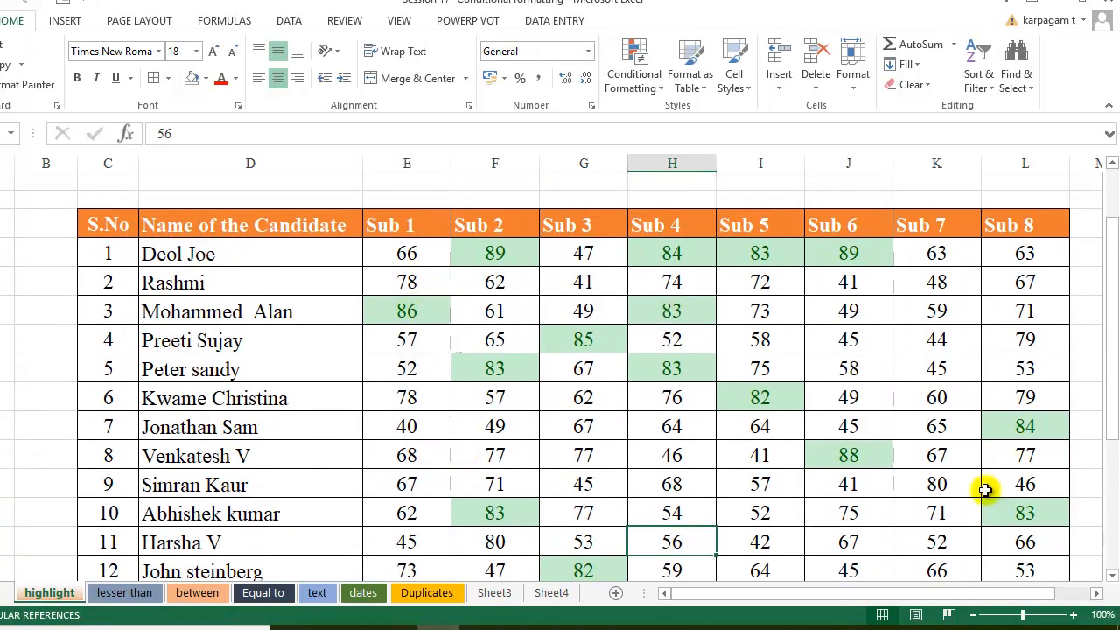
scroll(595, 499, down, 4)
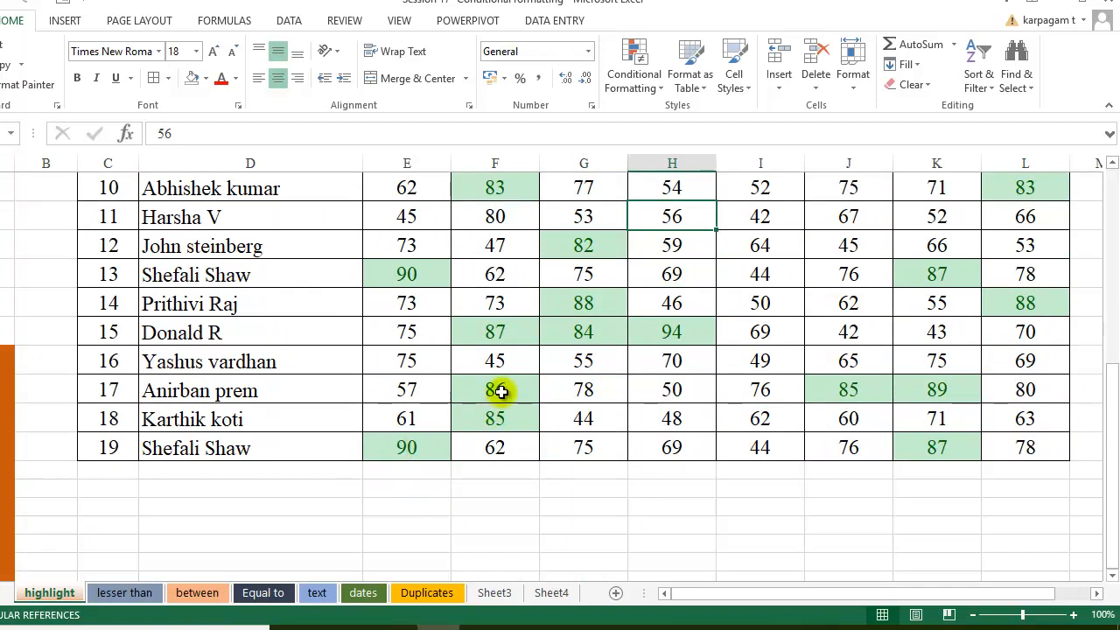
scroll(900, 414, up, 2)
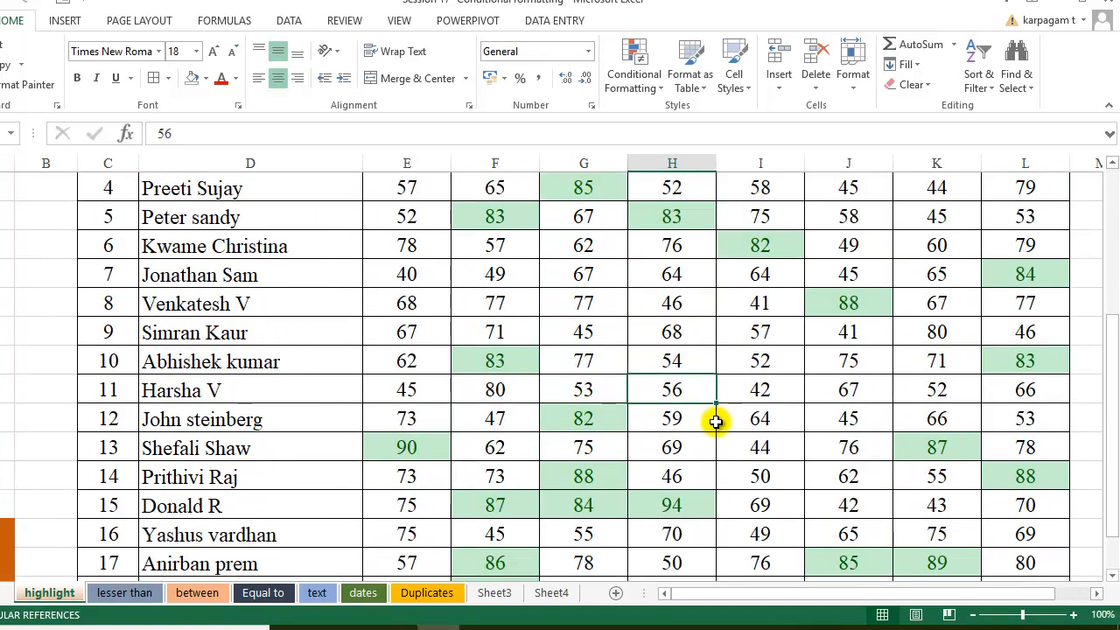
scroll(429, 405, up, 2)
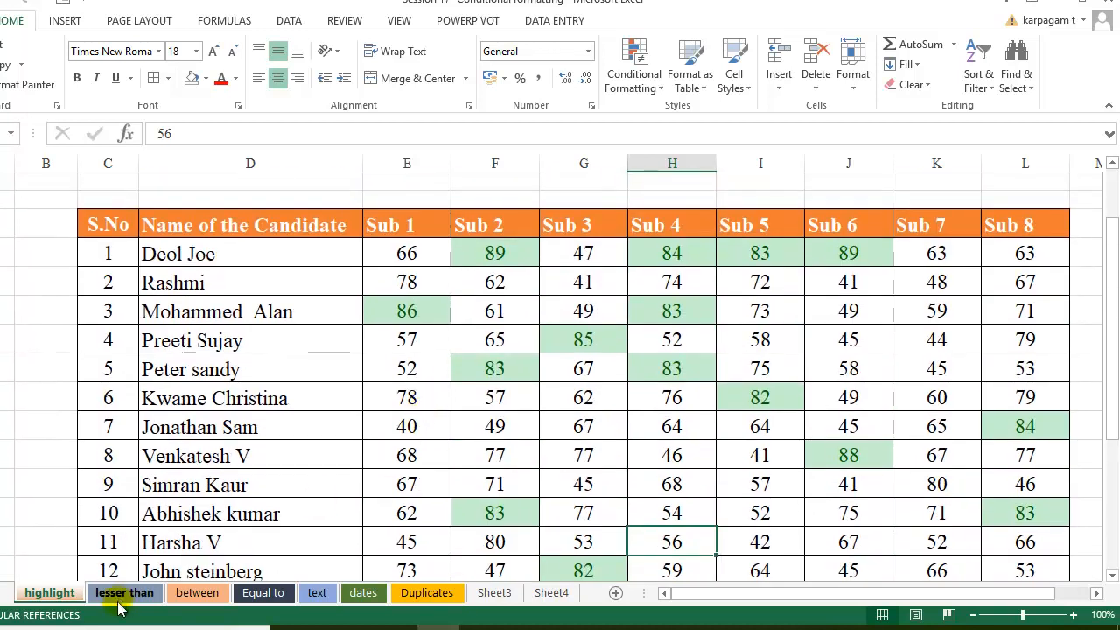
- Switch to the "lesser than" sheet and start a Less Than highlight rule on its selected marks
click(125, 593)
scroll(449, 517, down, 1)
click(634, 74)
mouse_move(692, 113)
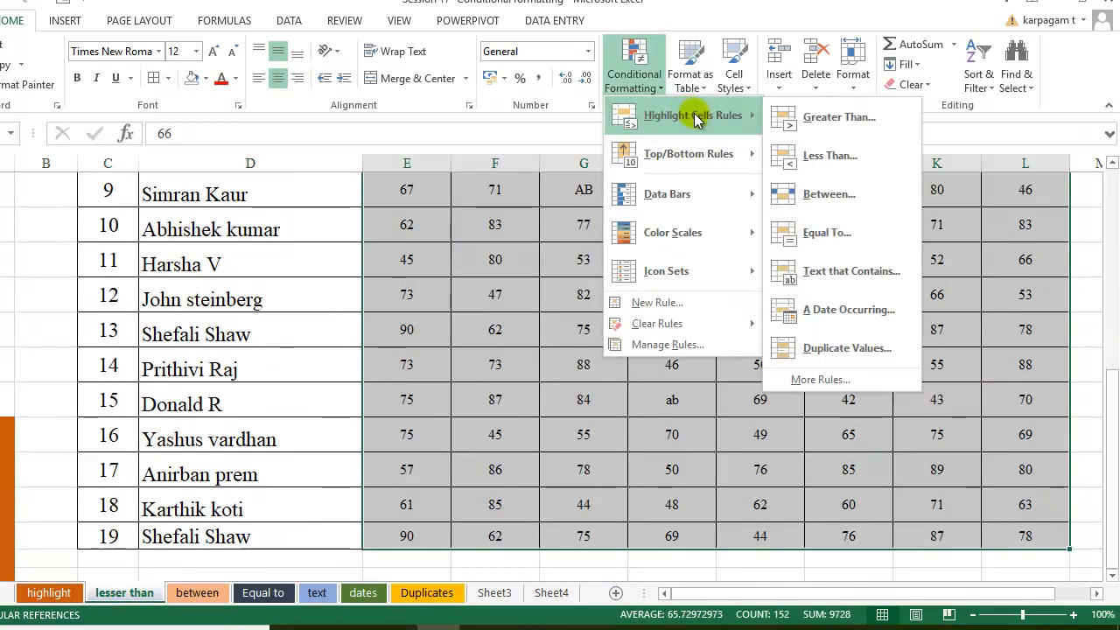
click(810, 154)
- Highlight marks less than 45 with light red fill and dark red text, and check the table
drag(374, 379, 294, 377)
text(45)
key(Return)
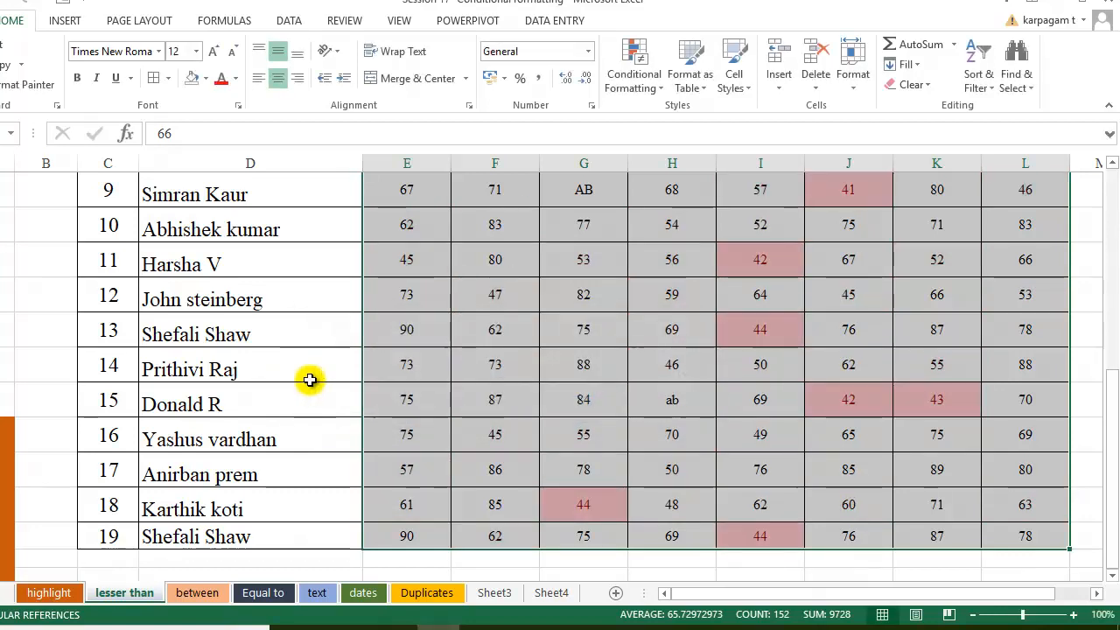
click(580, 402)
scroll(869, 308, up, 3)
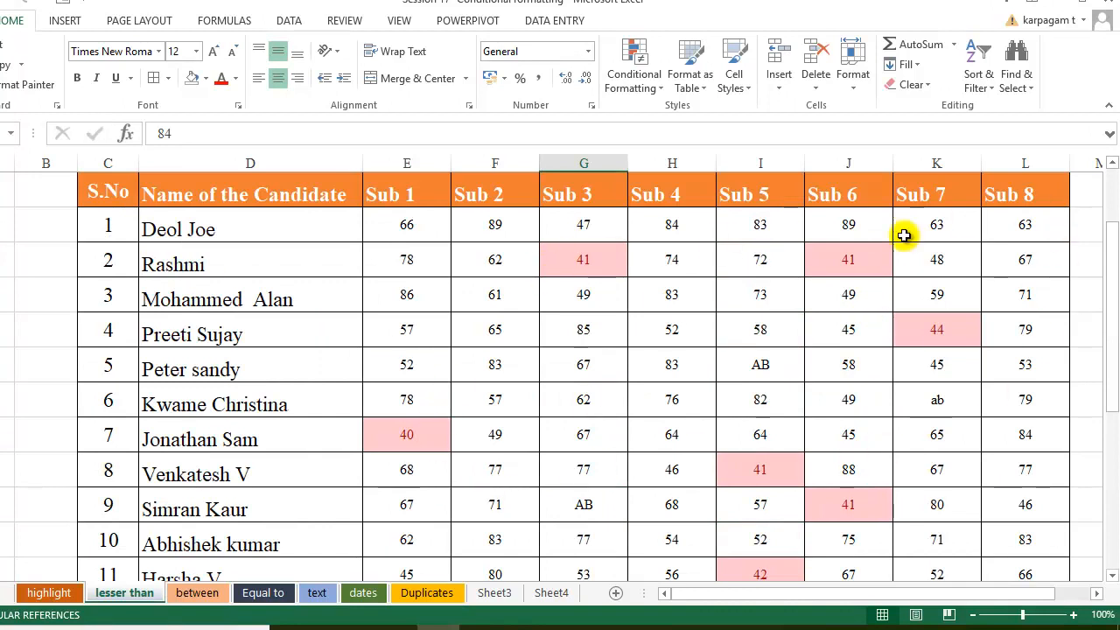
scroll(795, 437, down, 3)
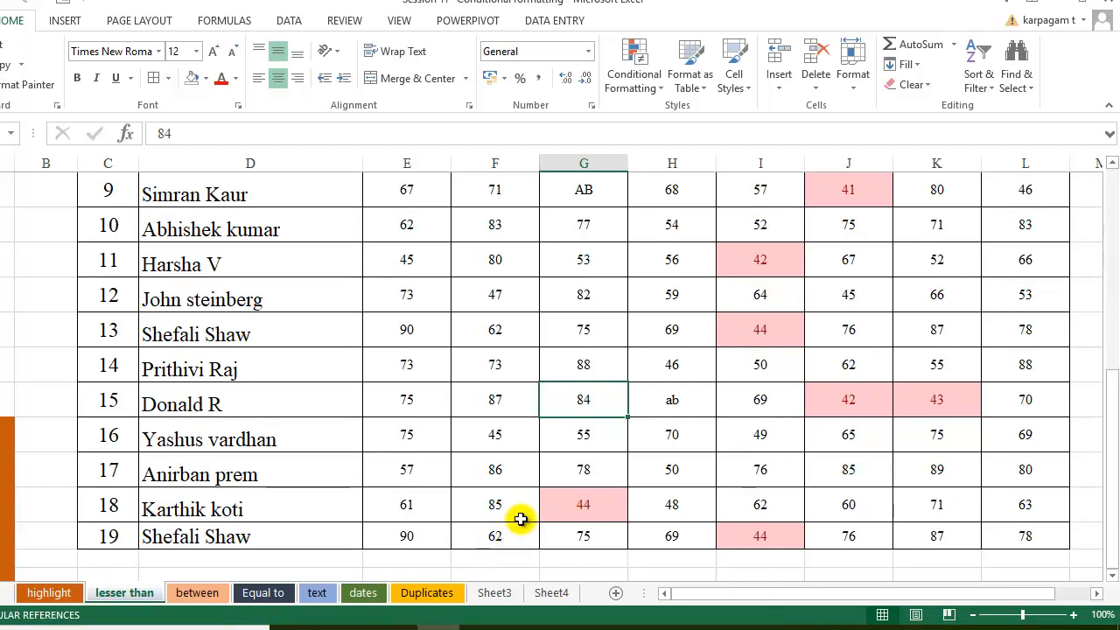
scroll(523, 516, up, 2)
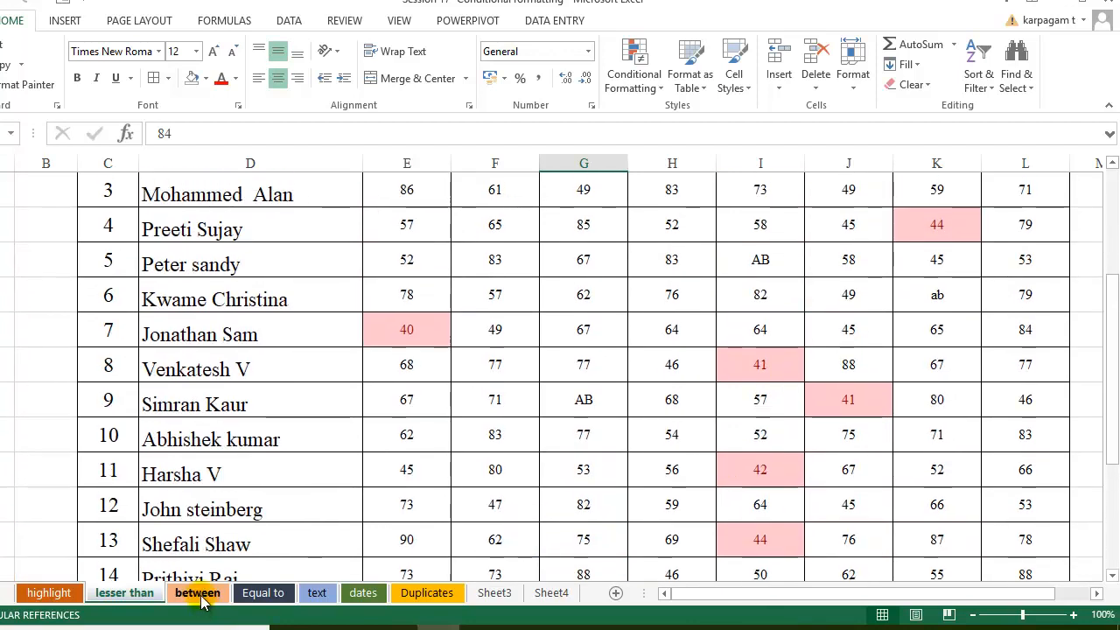
- On the "between" sheet, select all marks from Sub 1 to Sub 8 and start a Between highlight rule
click(199, 593)
scroll(445, 392, up, 3)
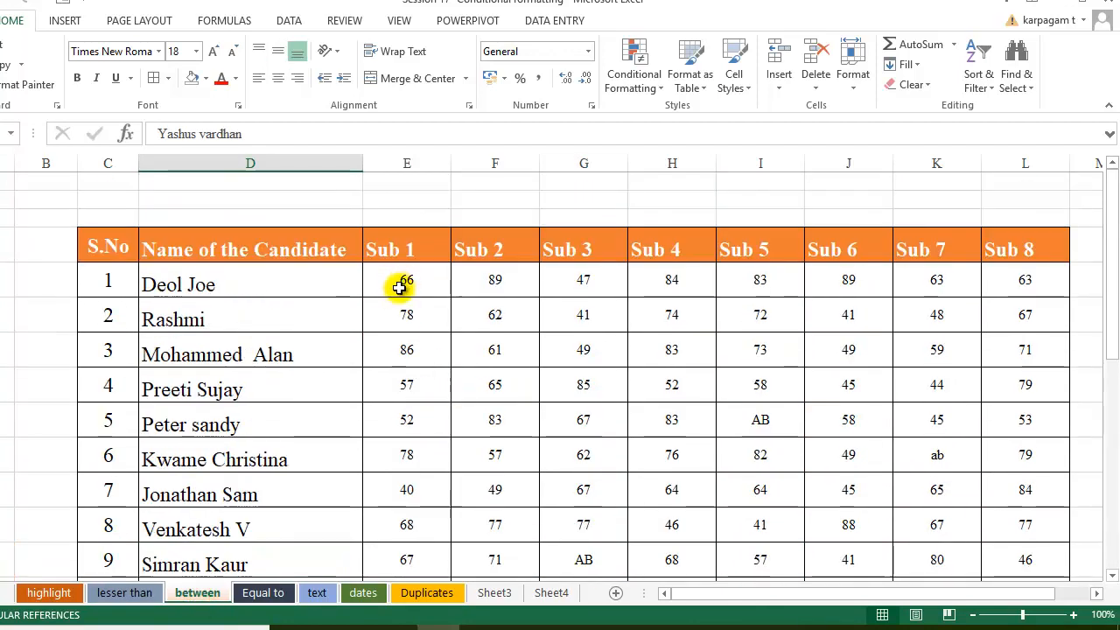
drag(403, 282, 673, 353)
drag(744, 386, 1020, 522)
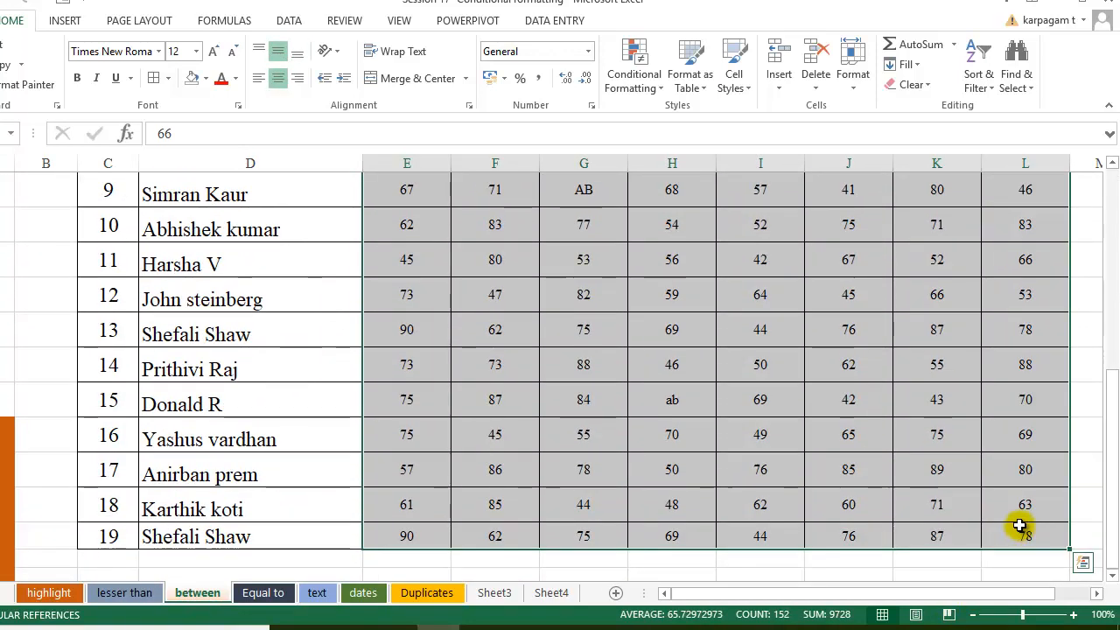
click(656, 91)
mouse_move(704, 115)
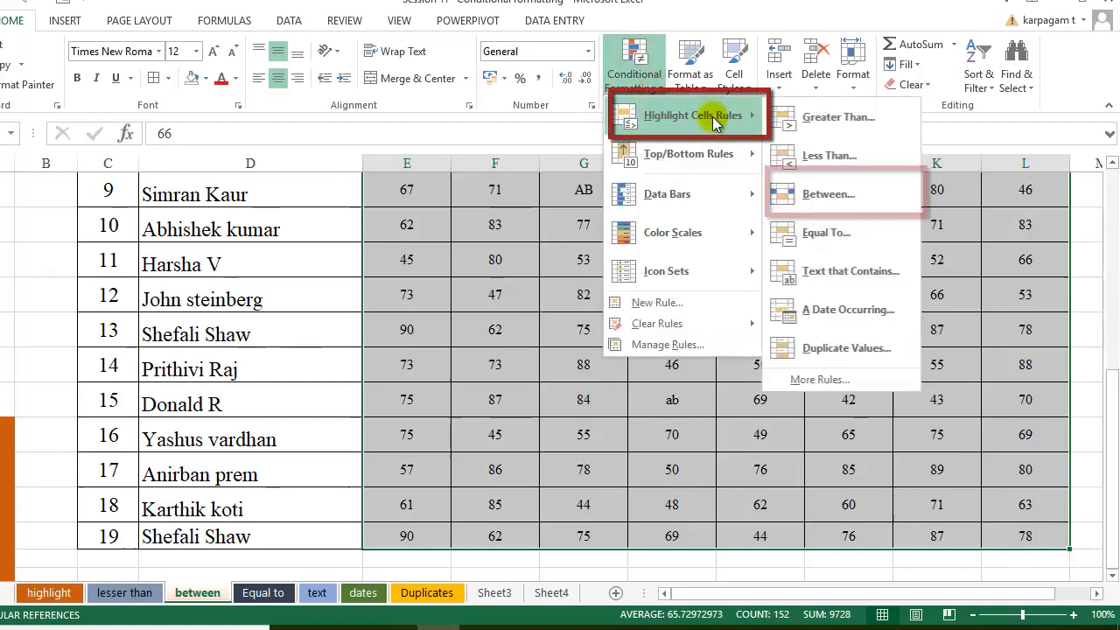
click(829, 194)
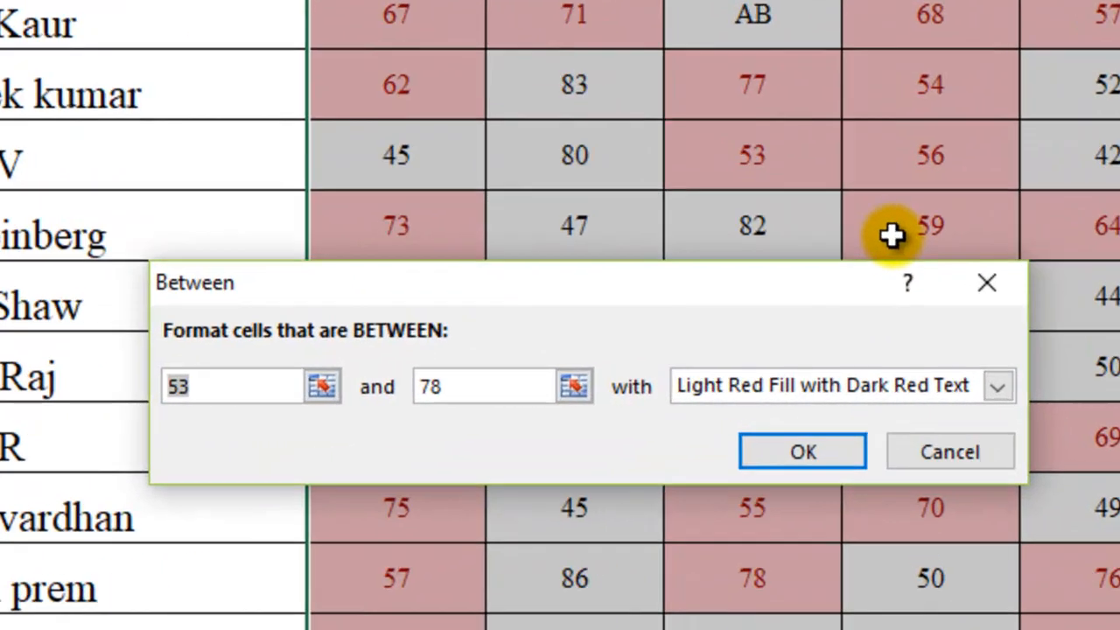
- Highlight marks between 60 and 70 using Yellow Fill with Dark Yellow Text, and check the table
text(60)
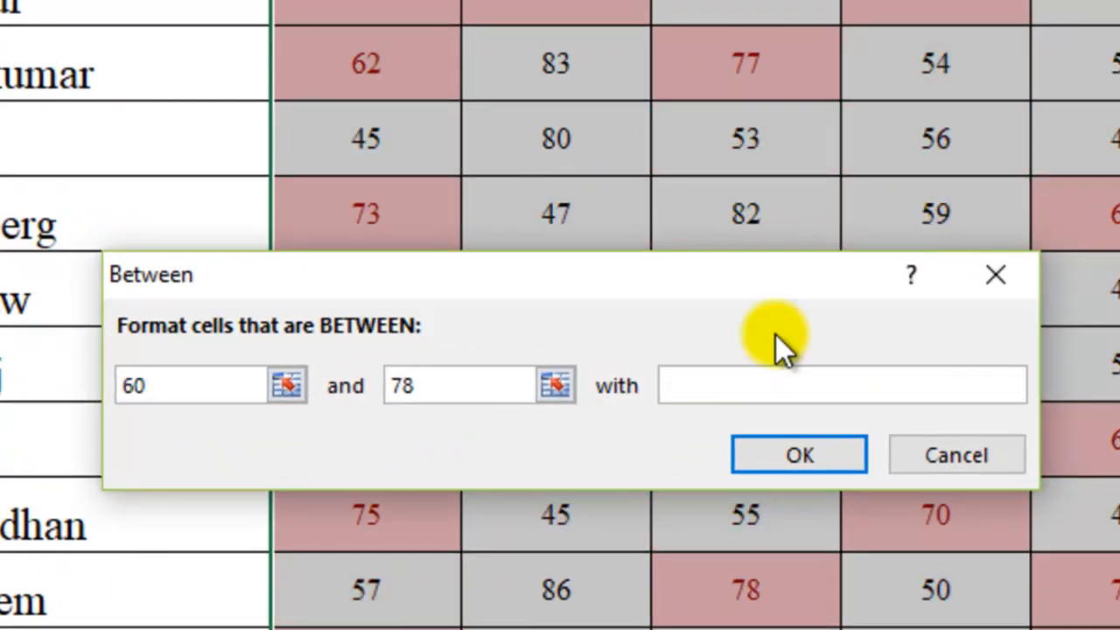
click(451, 392)
key(BackSpace)
text(0)
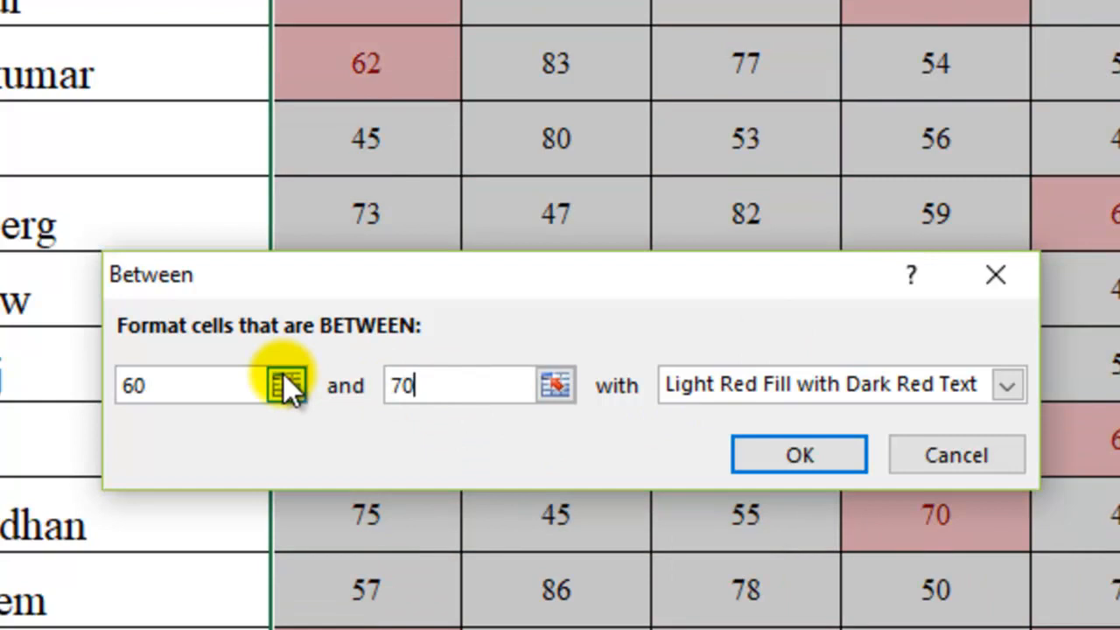
click(1012, 385)
click(954, 442)
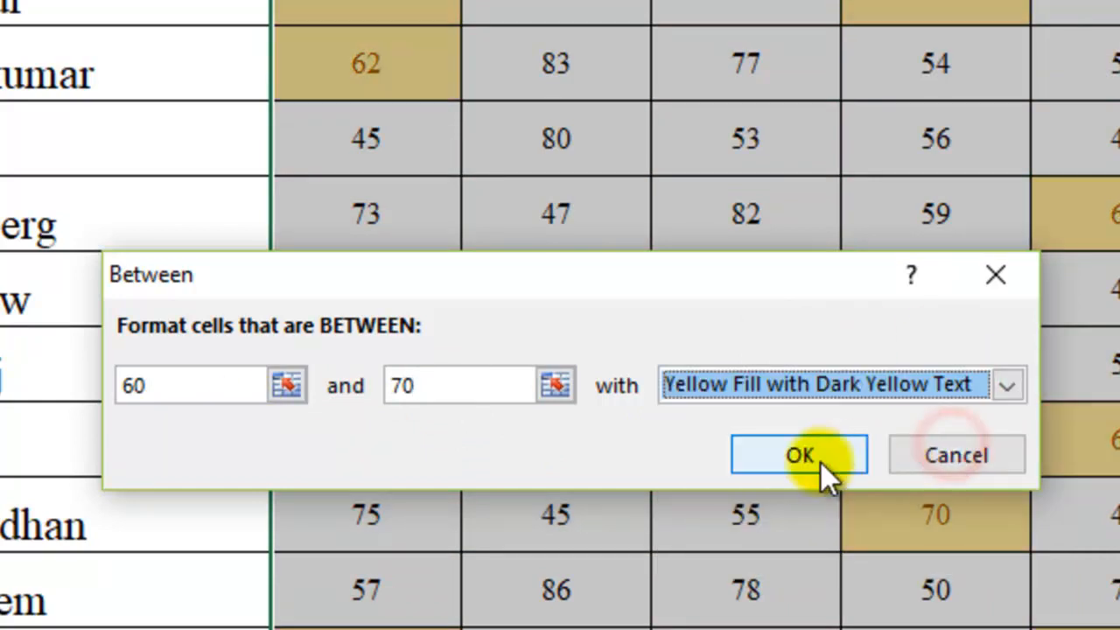
click(819, 456)
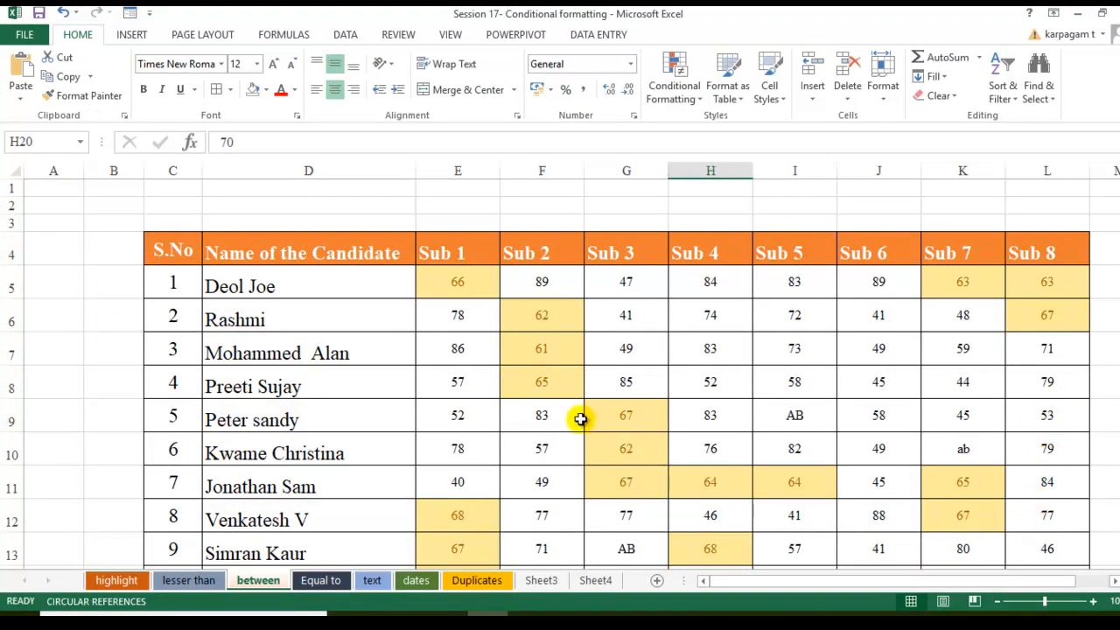
scroll(564, 400, down, 2)
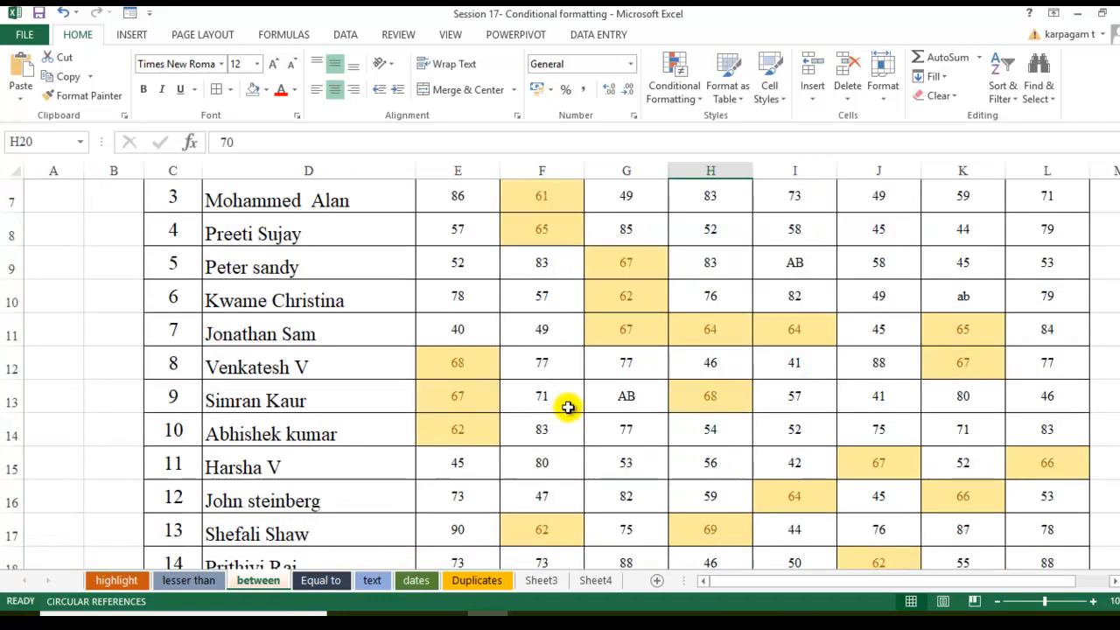
scroll(568, 404, down, 4)
- On the "Equal to" sheet, select all marks from Sub 1 to Sub 8 and start an Equal To highlight rule
click(320, 582)
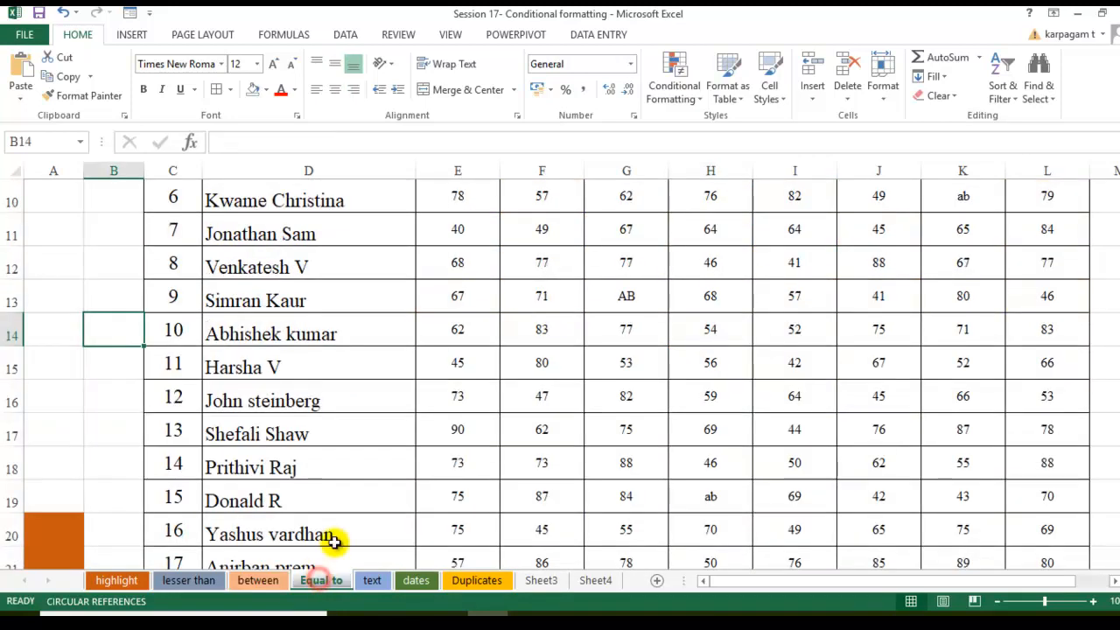
scroll(532, 347, up, 3)
drag(457, 283, 1037, 522)
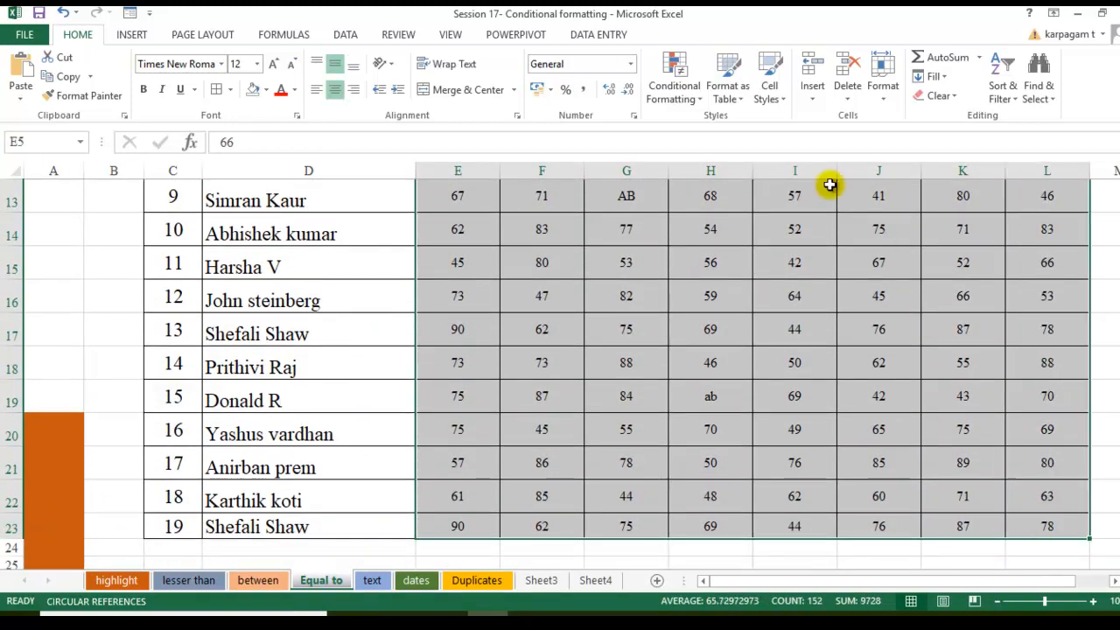
click(674, 85)
mouse_move(716, 127)
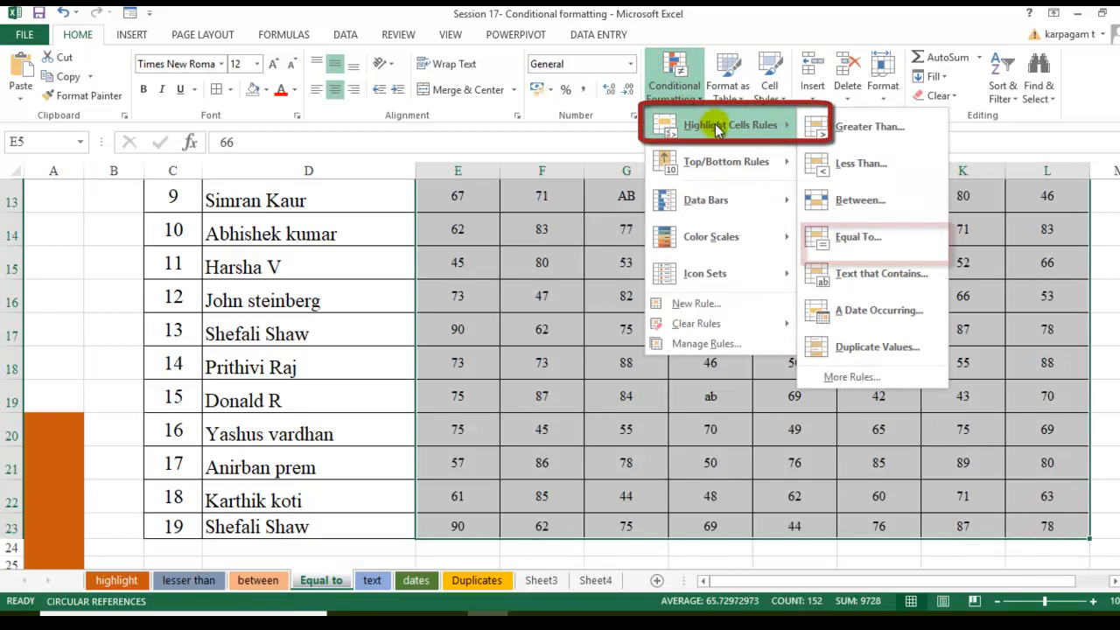
click(881, 249)
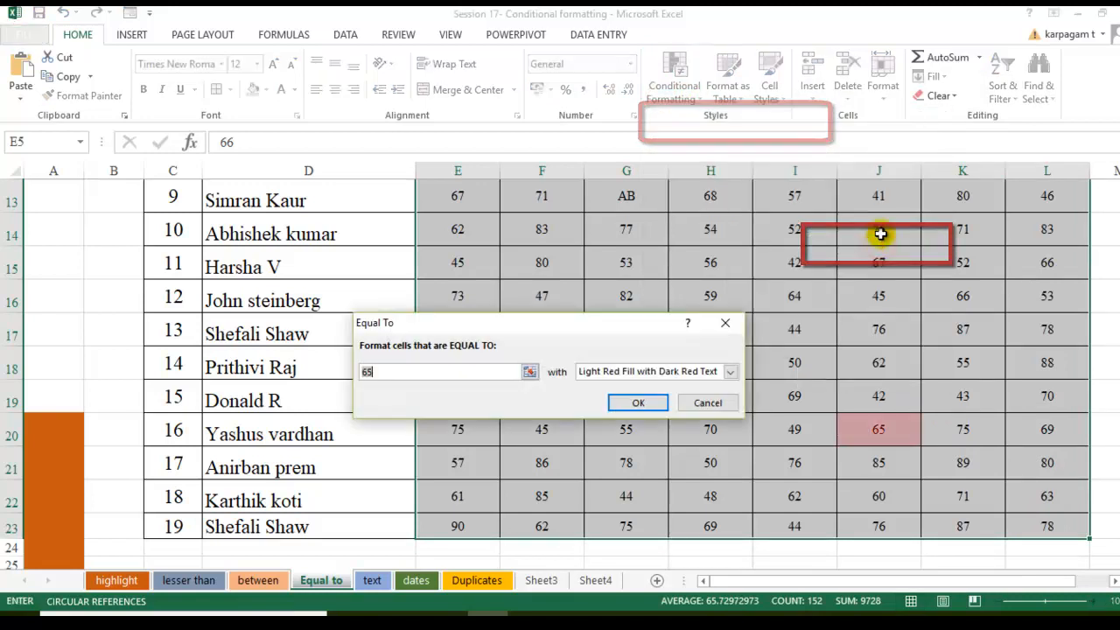
- Highlight marks equal to 90 using Green Fill with Dark Green Text and apply the rule
text(90)
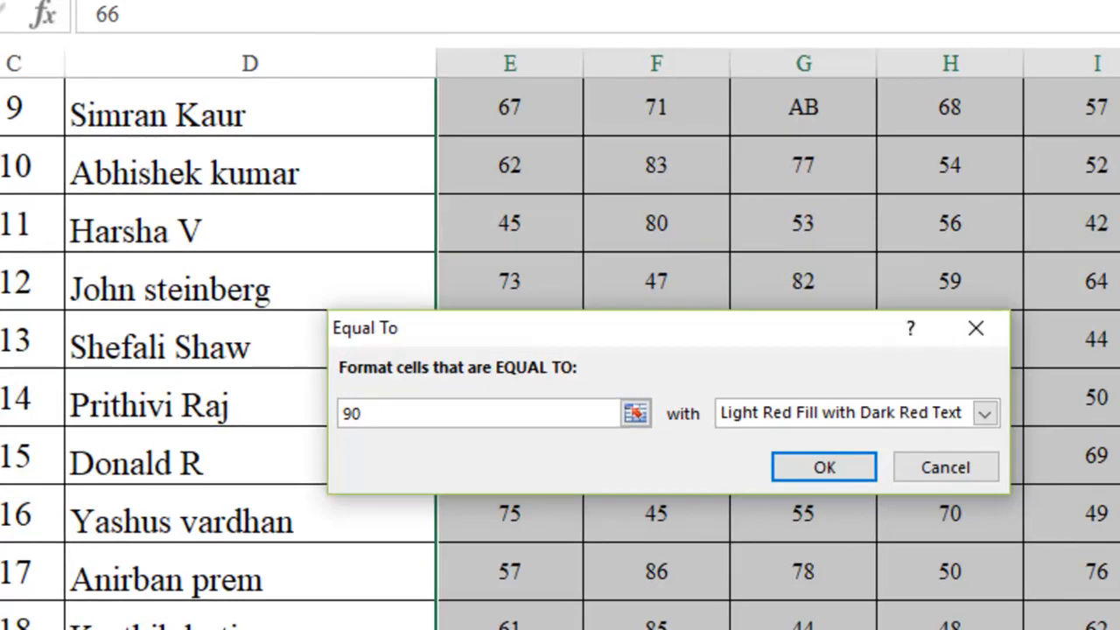
click(984, 413)
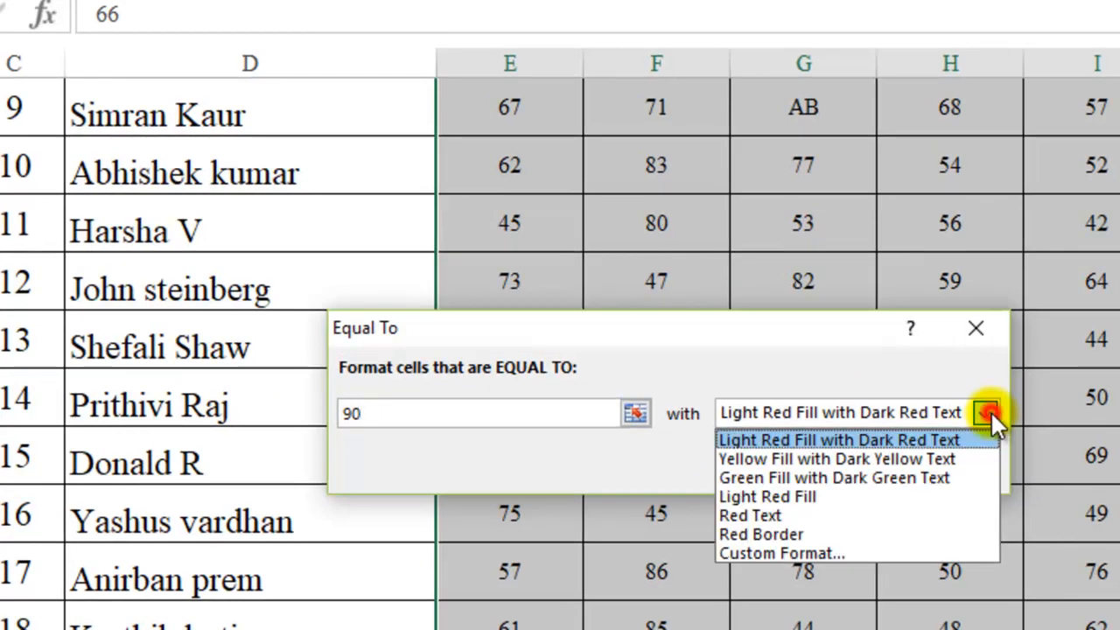
click(934, 477)
click(790, 478)
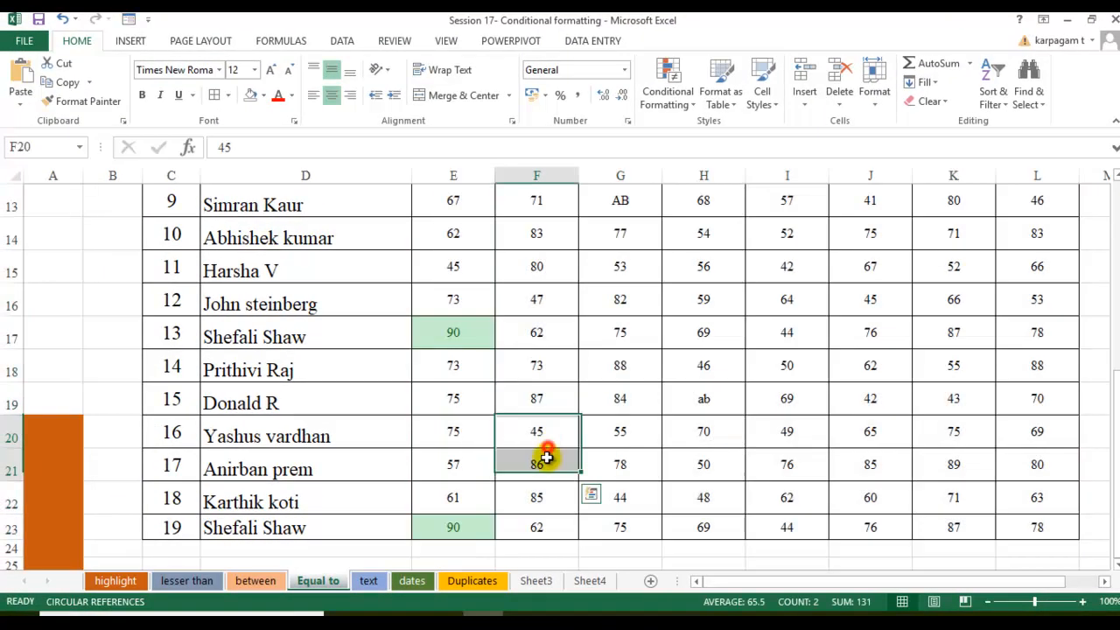
- Check the highlighted marks of 90 in the Sub 1 column on the "Equal to" sheet
drag(656, 515, 656, 571)
scroll(451, 524, up, 3)
scroll(455, 516, down, 3)
click(463, 334)
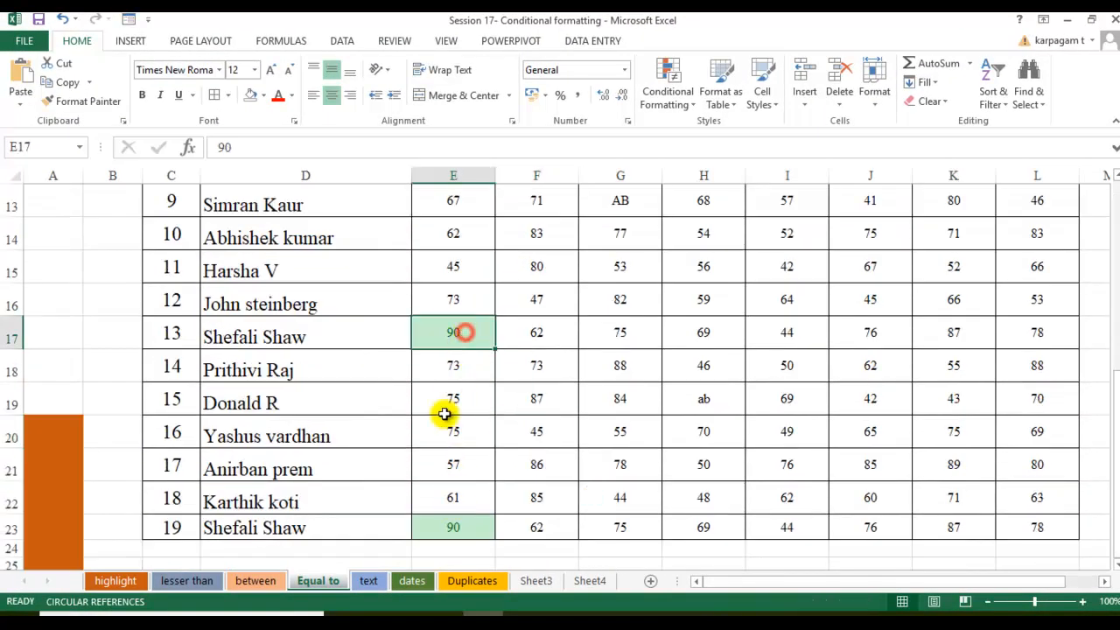
click(437, 525)
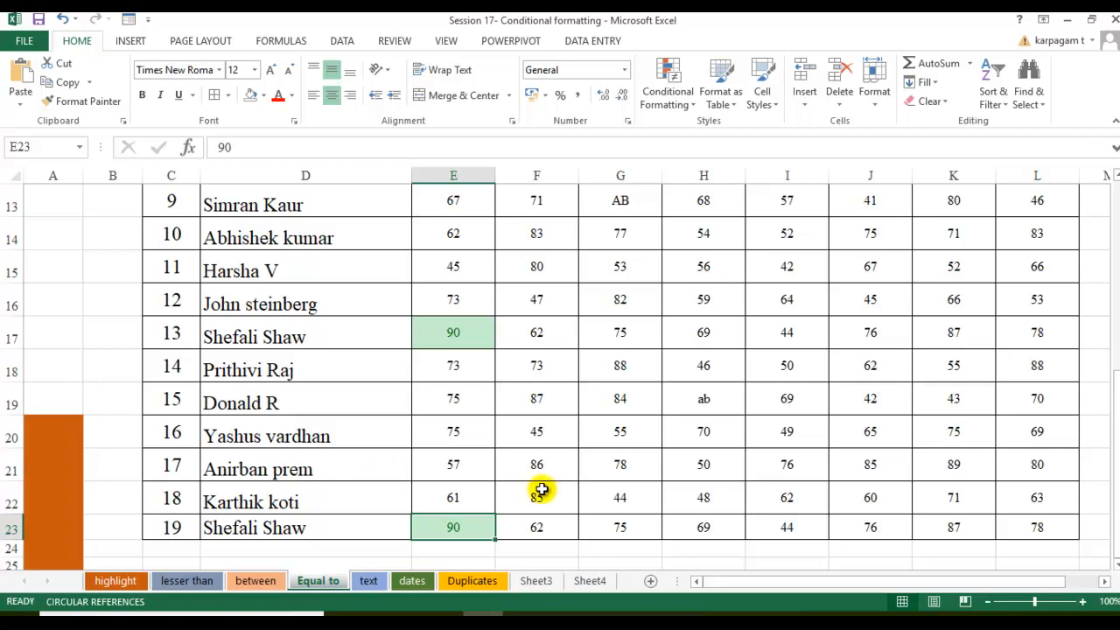
- On the "text" sheet, select the numbers and their even and odd results in F5:H22
click(369, 580)
scroll(394, 423, up, 2)
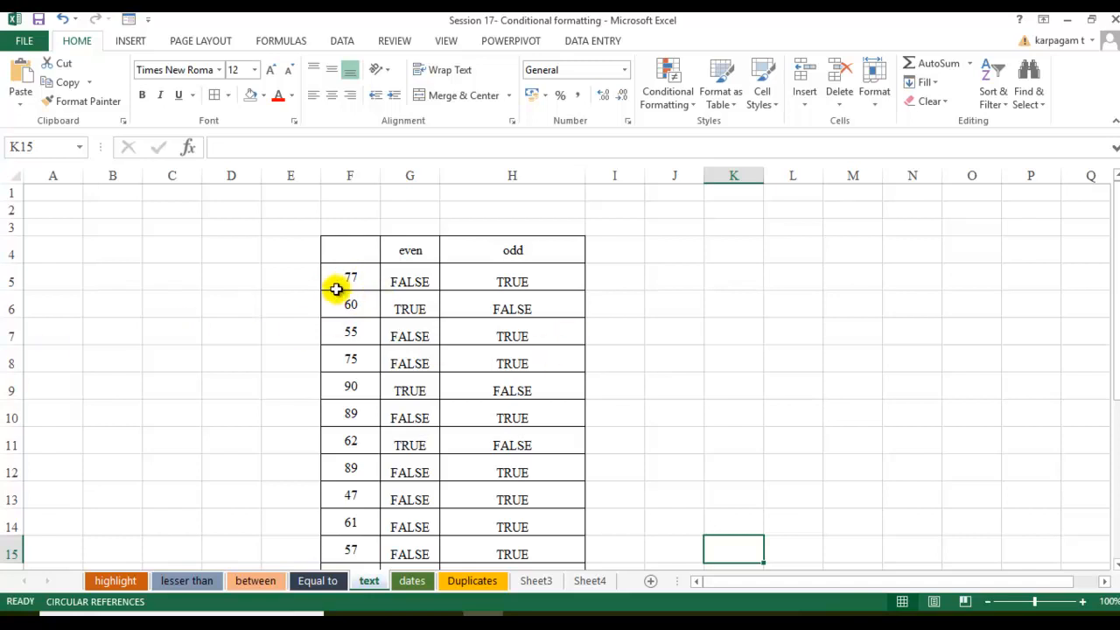
drag(350, 280, 549, 540)
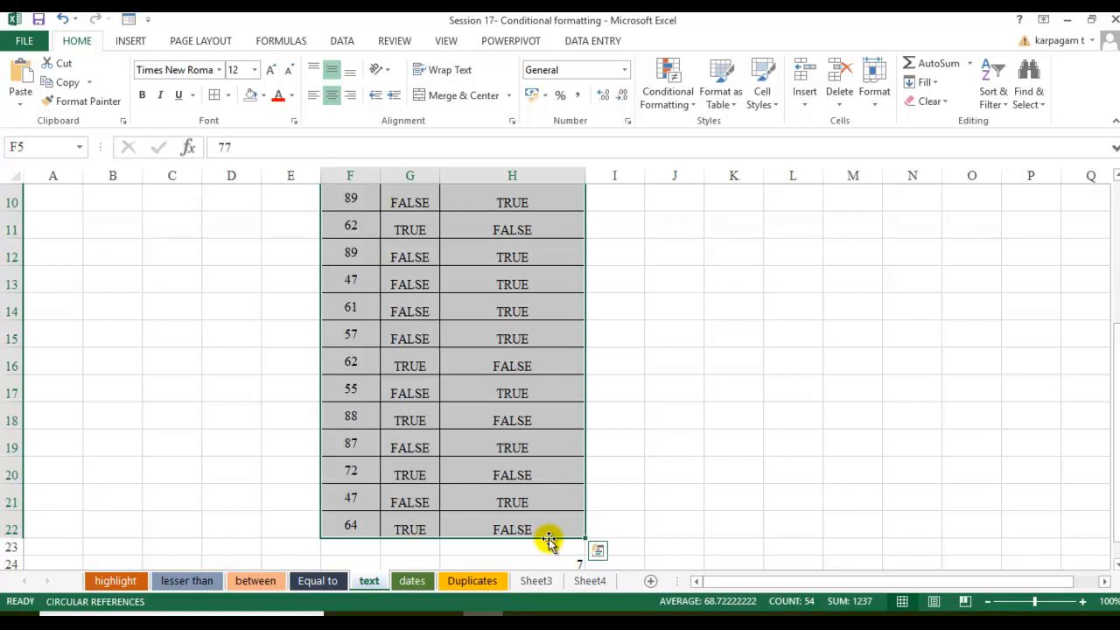
- Try a Text that Contains rule highlighting "true" with Green Fill with Dark Green Text, check the table, and undo the rule
key(alt+h)
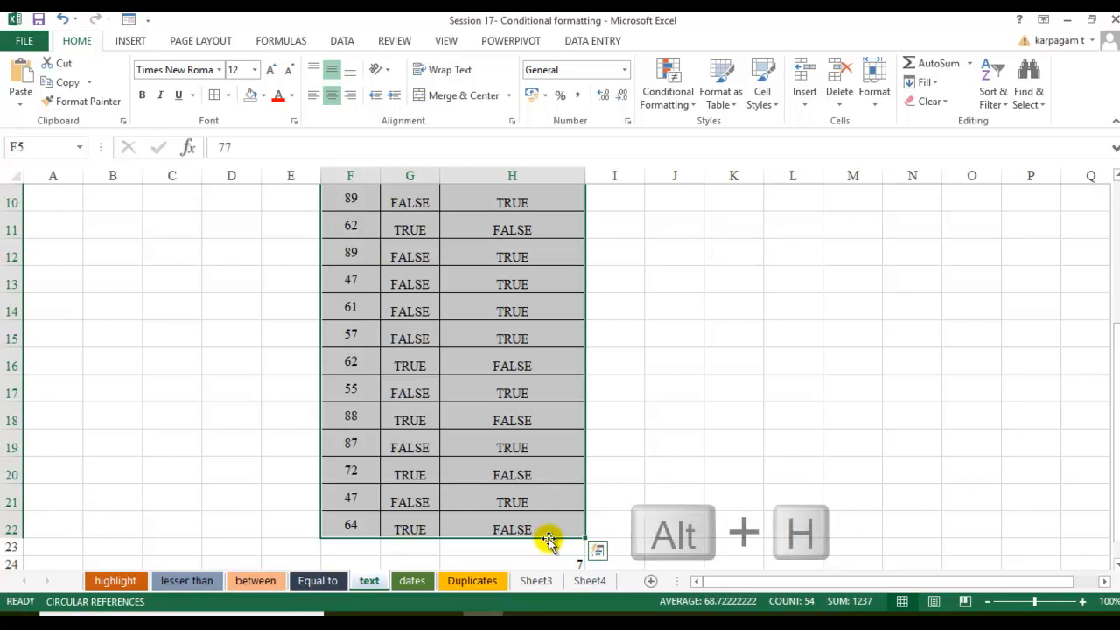
key(l)
key(h)
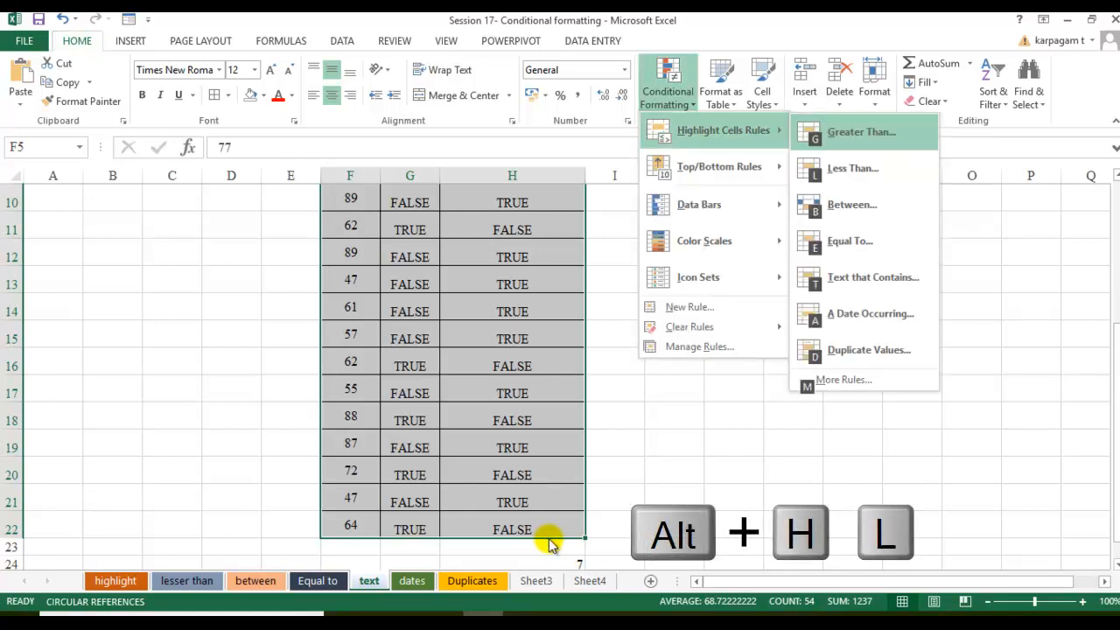
click(892, 278)
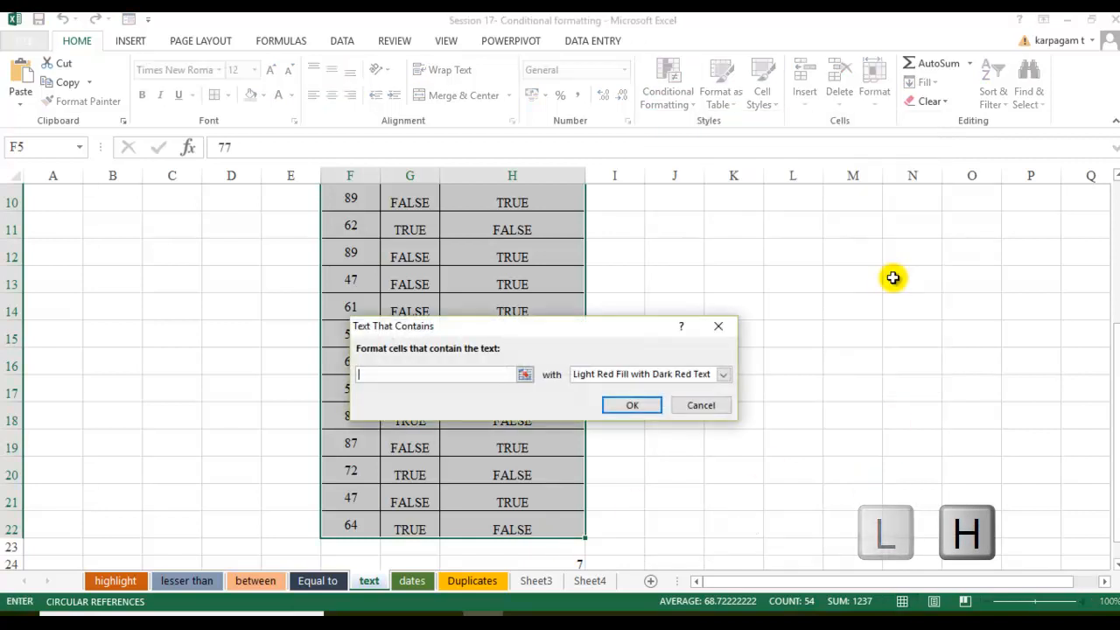
click(432, 376)
text(true)
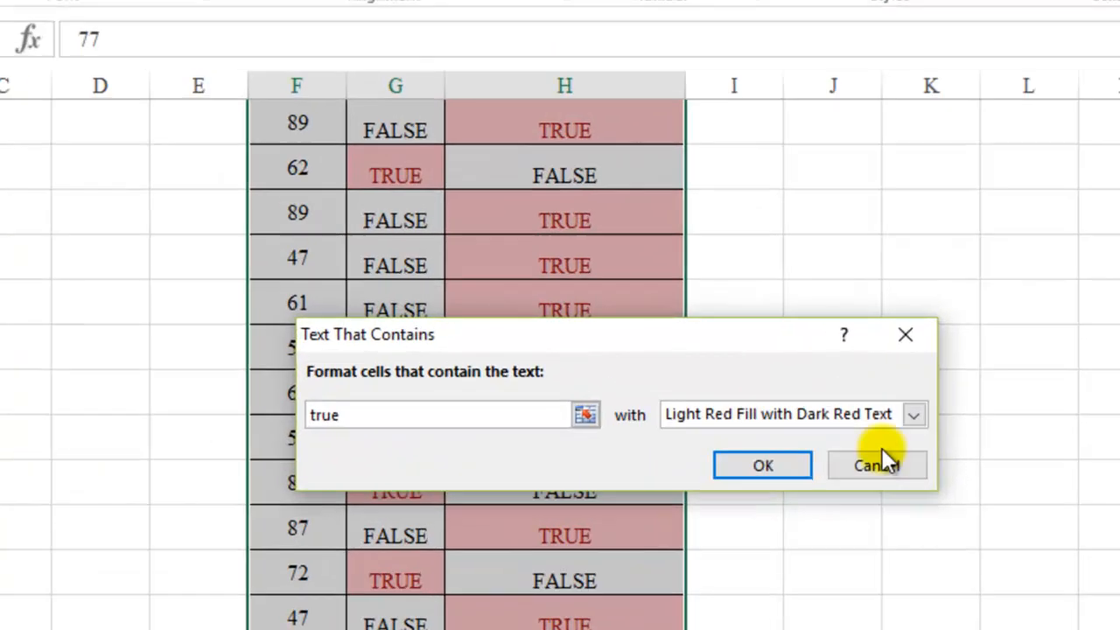
click(723, 375)
click(954, 500)
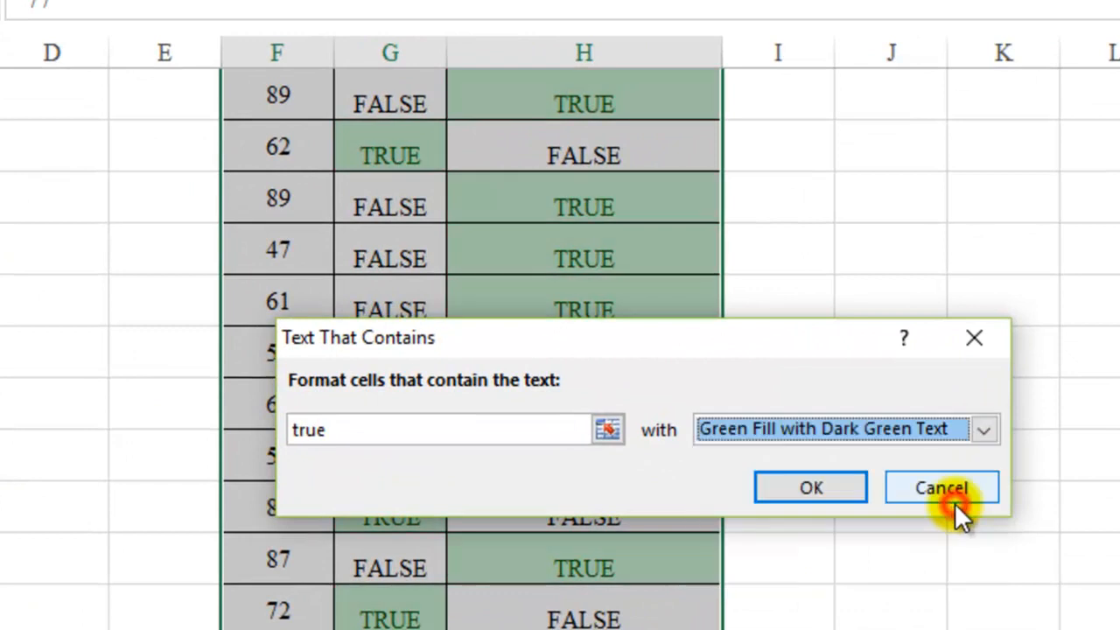
click(807, 491)
click(980, 560)
scroll(613, 393, up, 3)
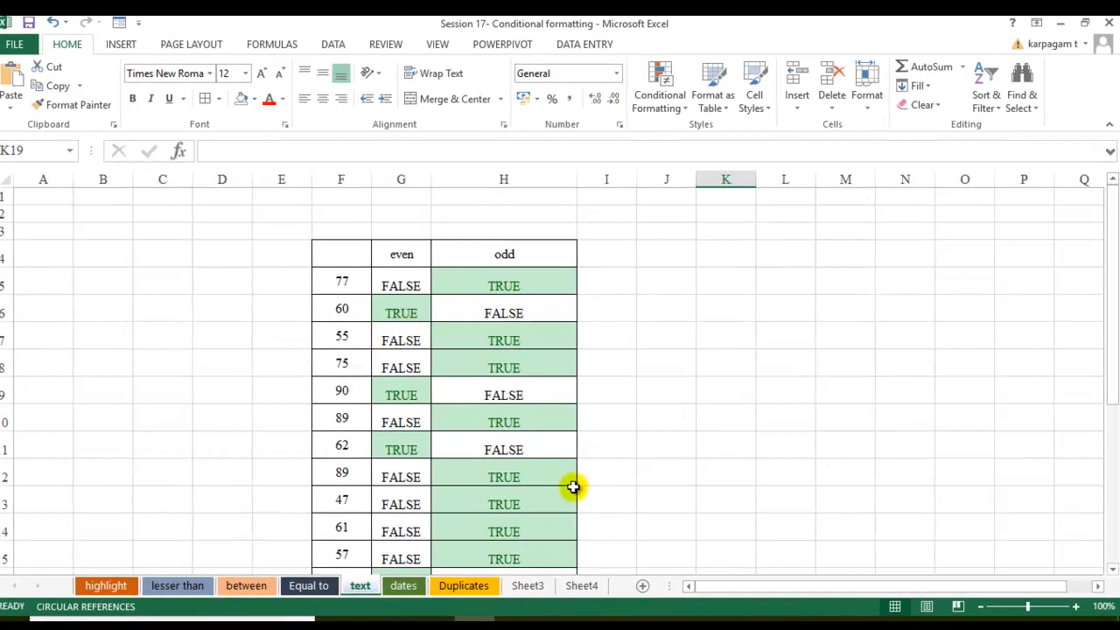
key(ctrl+z)
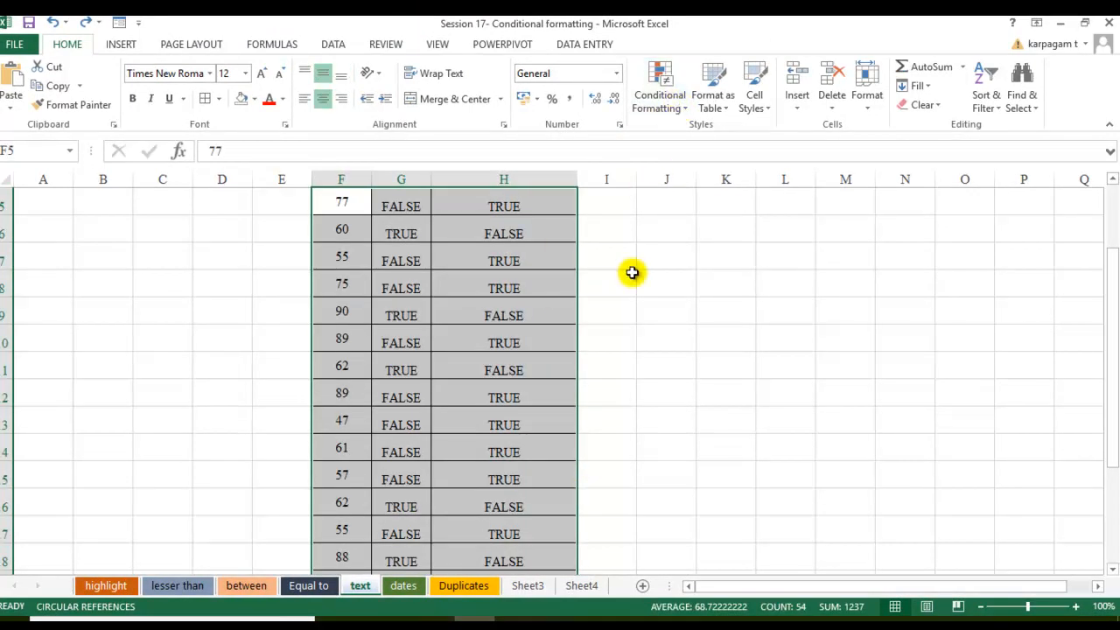
- Highlight cells containing the text "false" in F5:H22 using Green Fill with Dark Green Text, and check the table
key(alt+h)
key(l)
key(h)
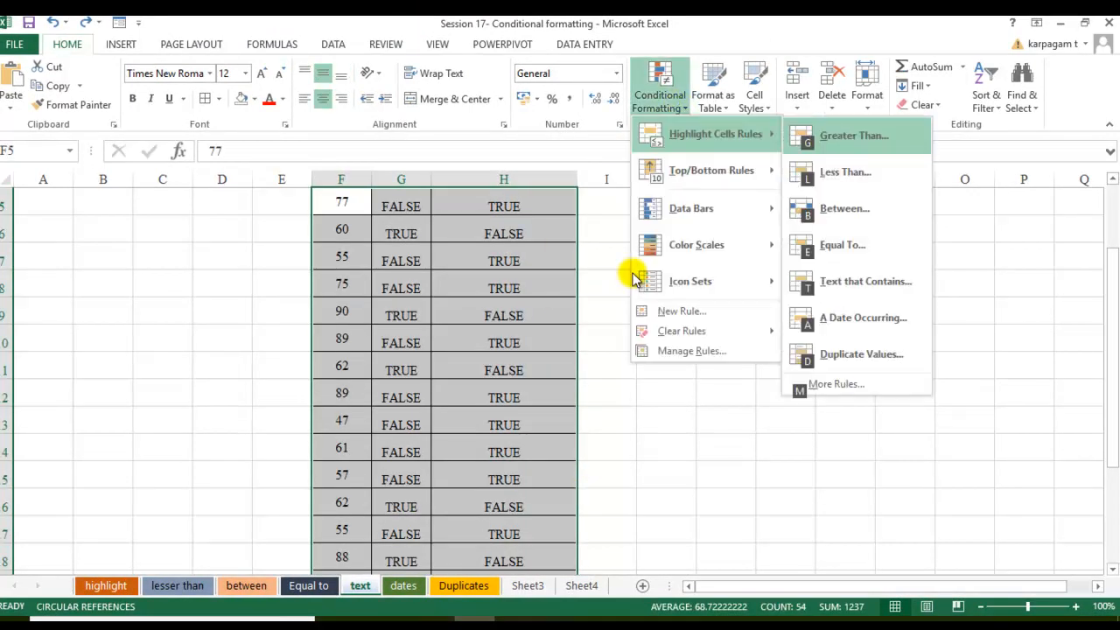
click(863, 281)
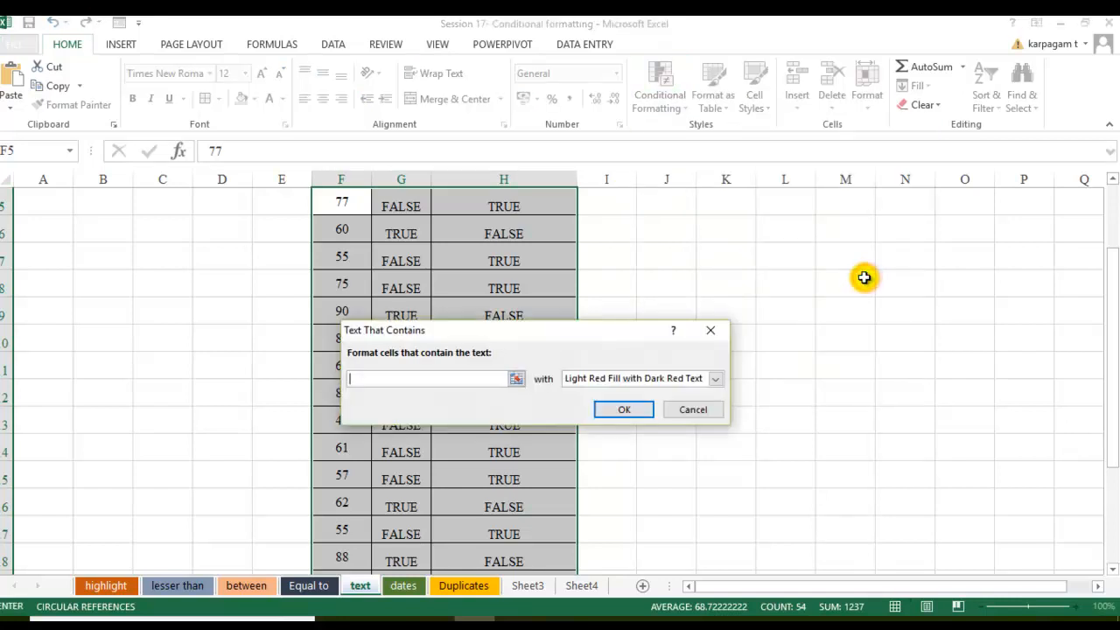
text(false)
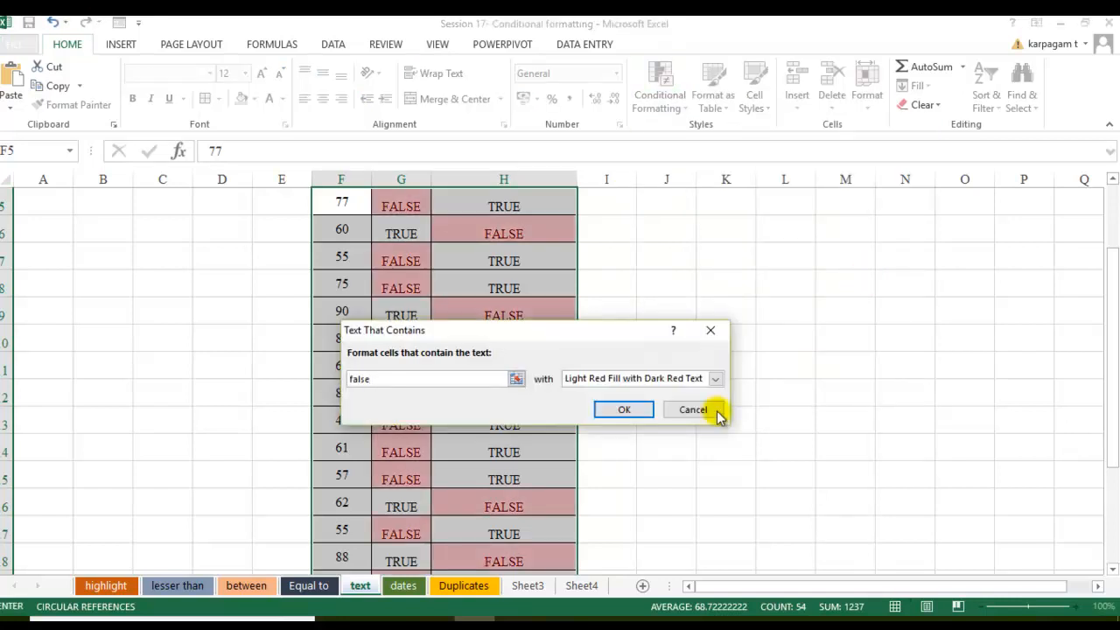
click(715, 379)
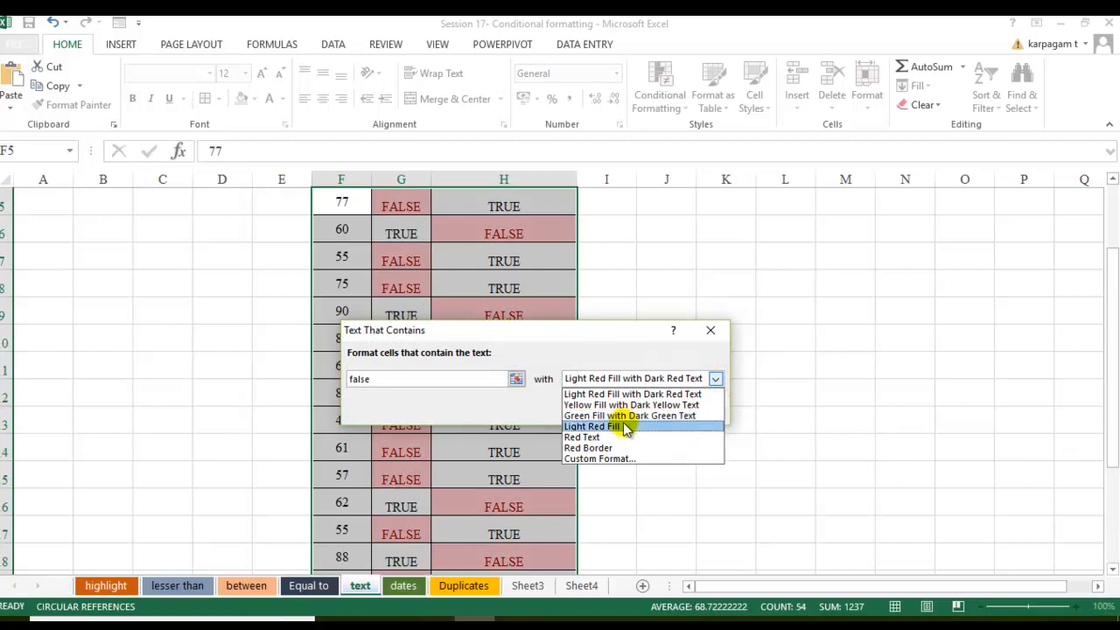
click(635, 415)
click(604, 408)
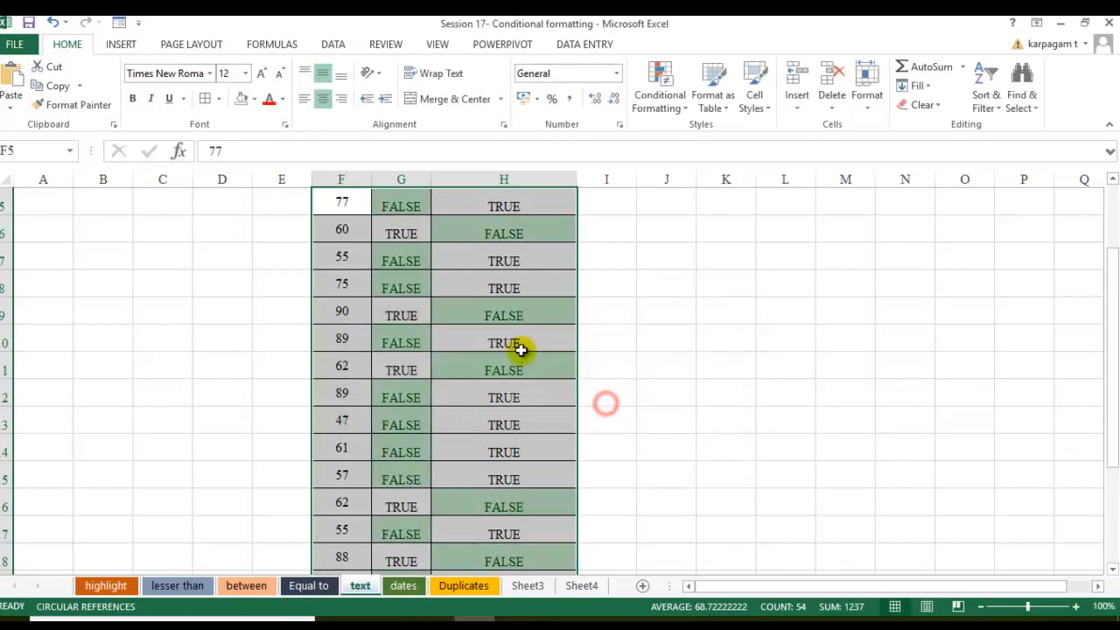
click(473, 407)
scroll(411, 258, up, 2)
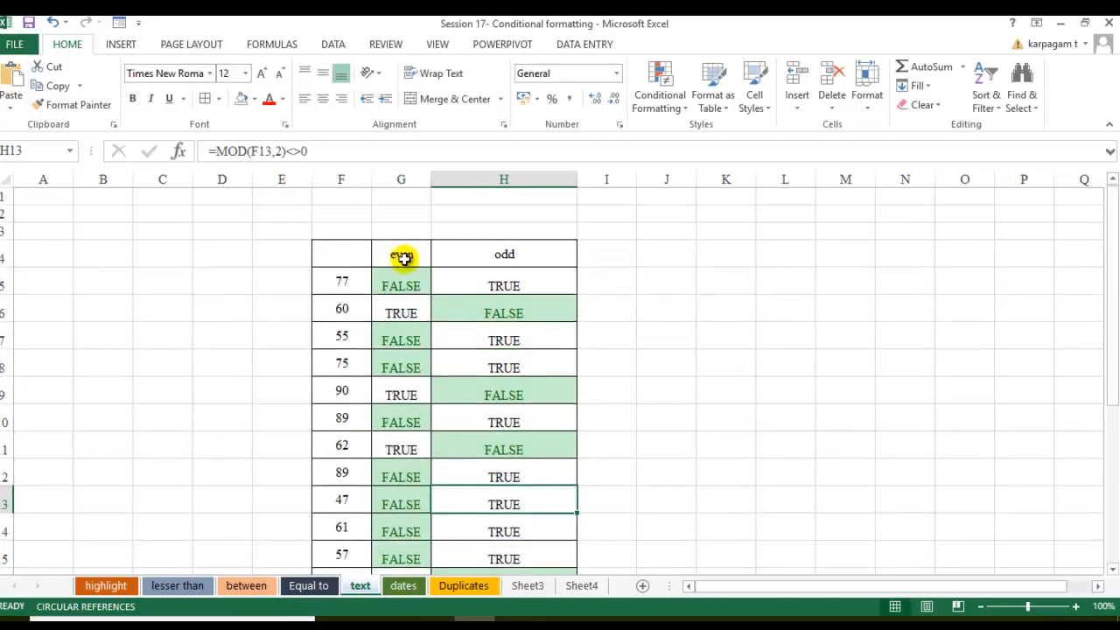
- Highlight cells containing the text "true" in the even and odd columns, G5:H22, using Light Red Fill with Dark Red Text
drag(401, 278, 518, 531)
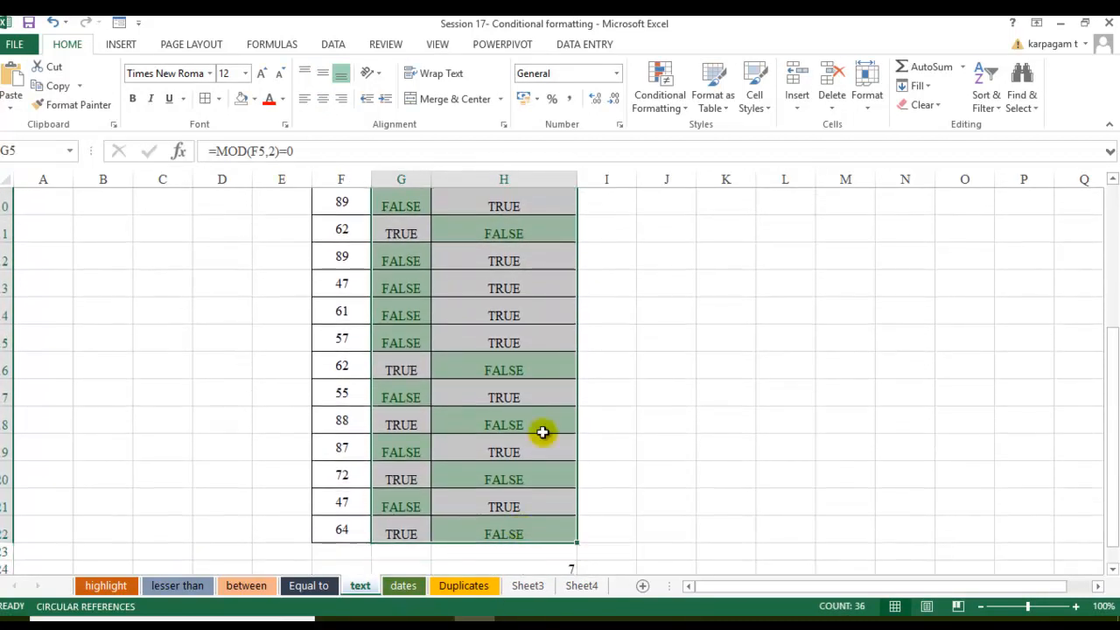
click(665, 103)
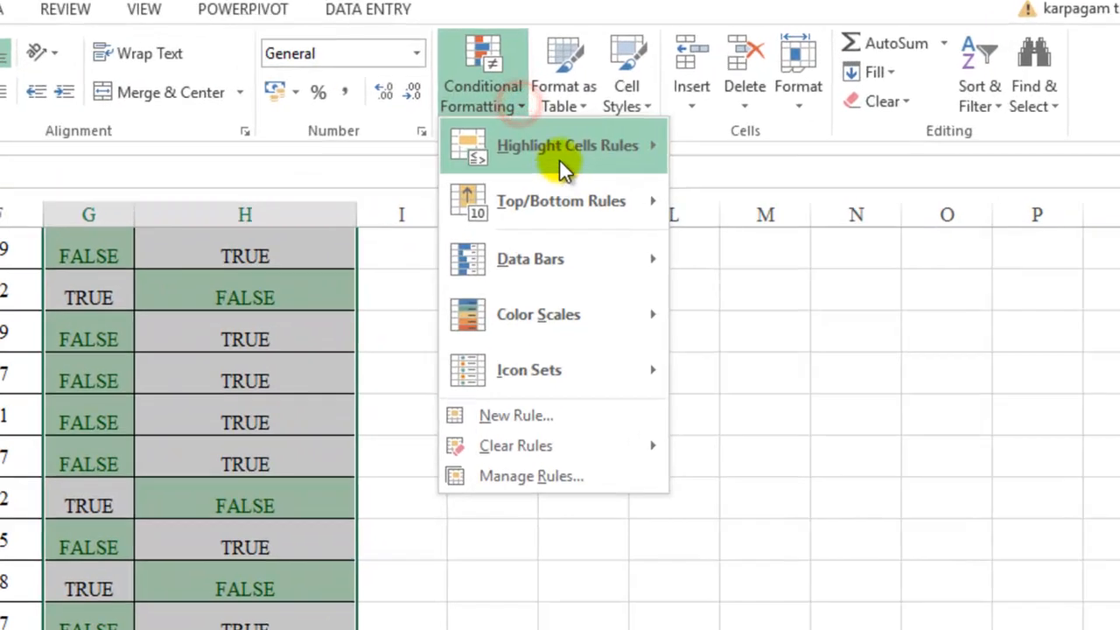
mouse_move(559, 158)
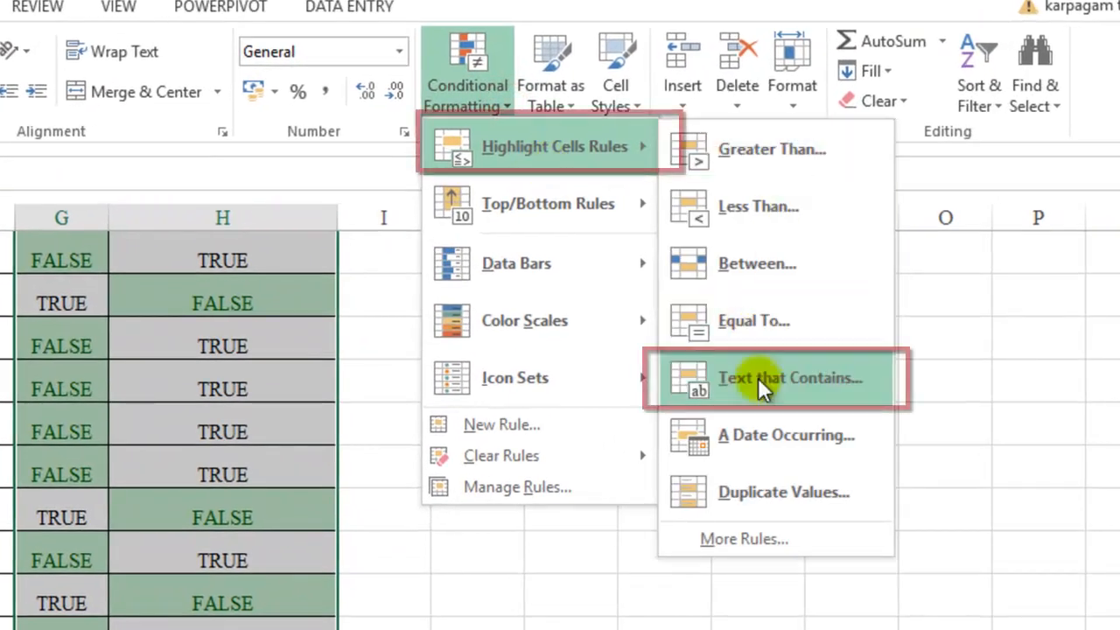
click(757, 383)
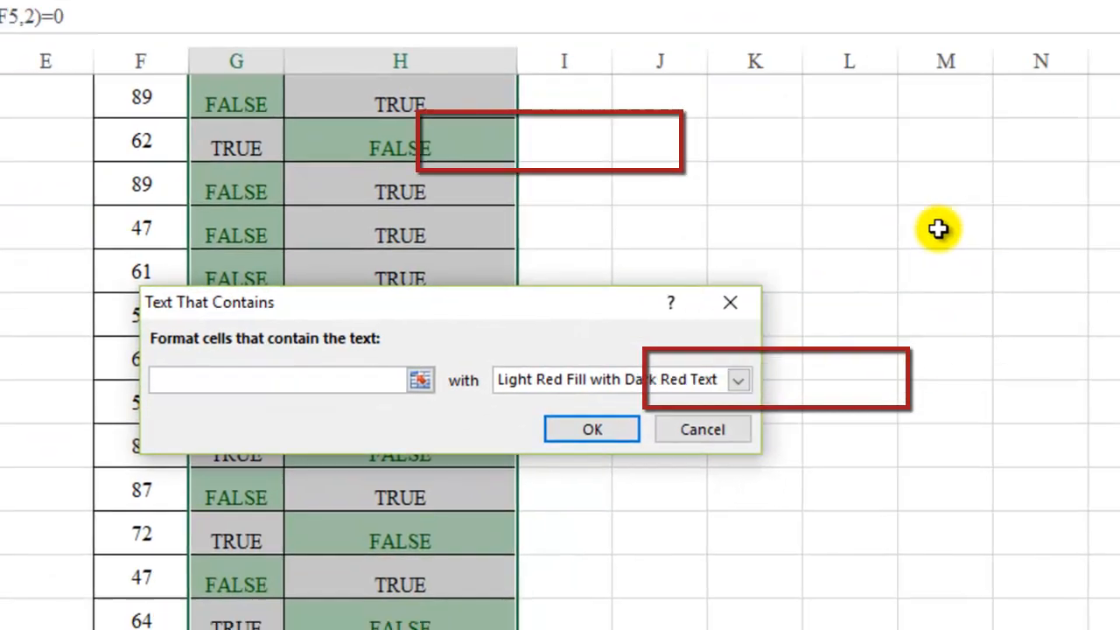
text(true)
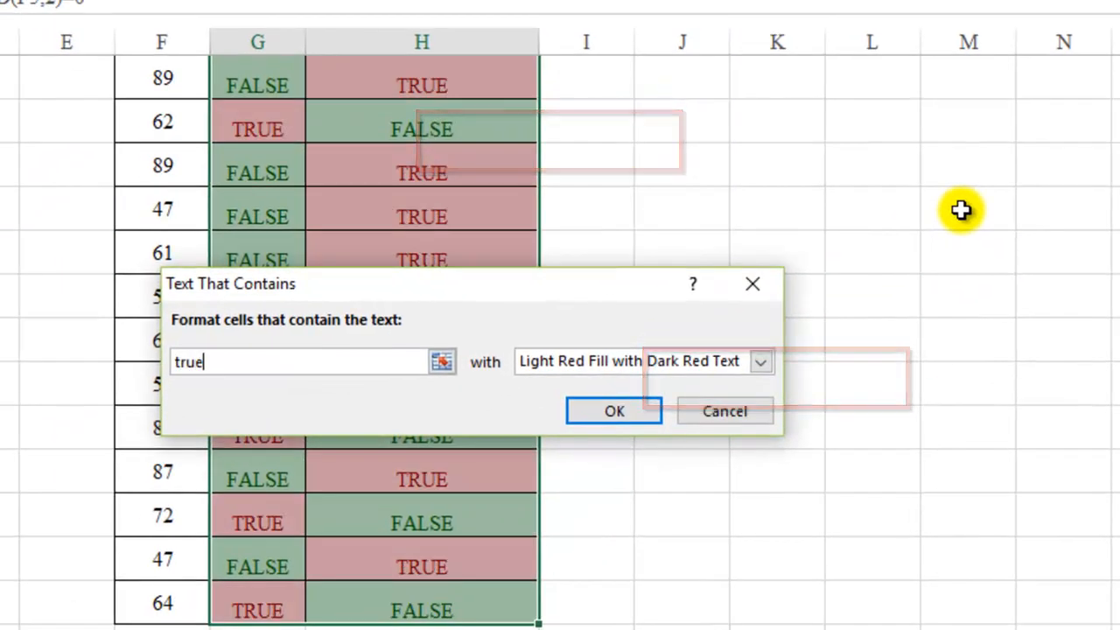
click(612, 410)
click(472, 292)
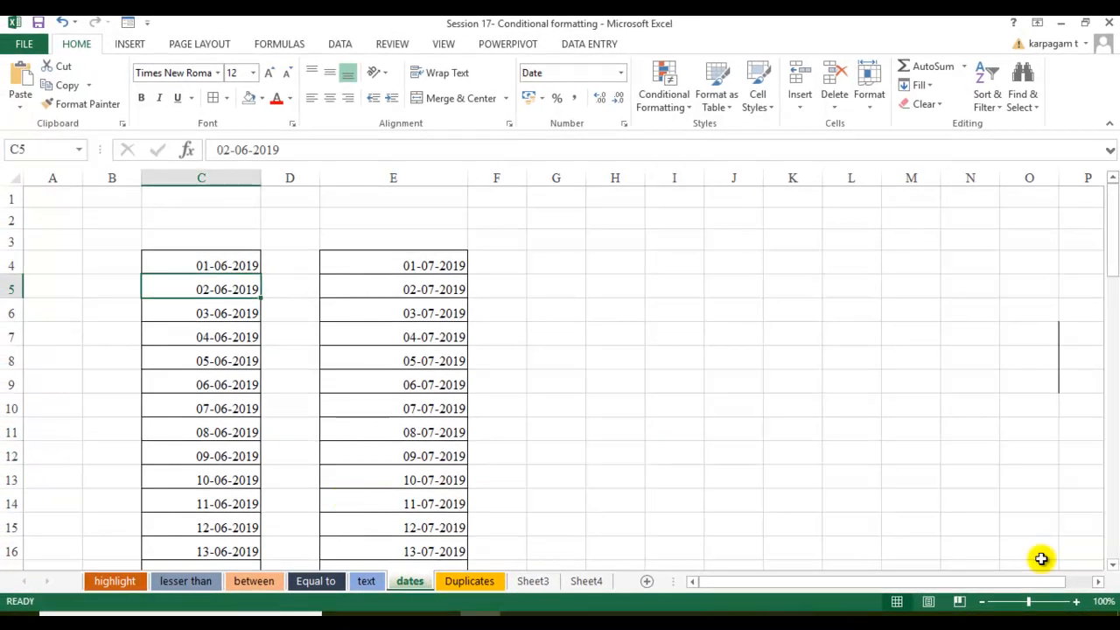
- On the "dates" sheet, look through both date lists and select all dates in column C, C4:C72
click(254, 264)
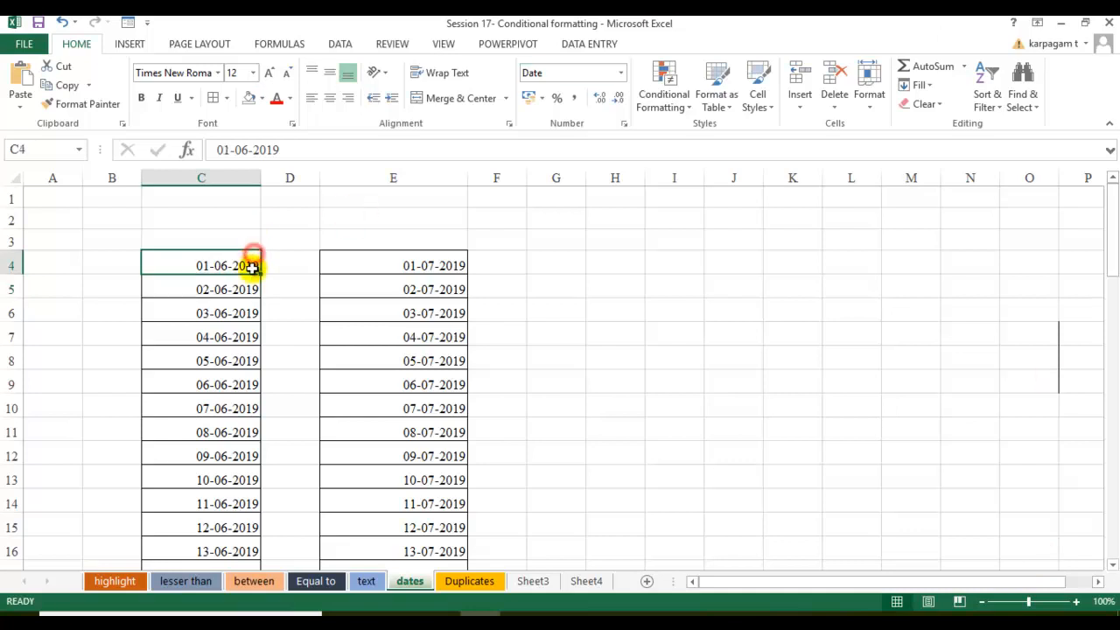
scroll(127, 279, down, 20)
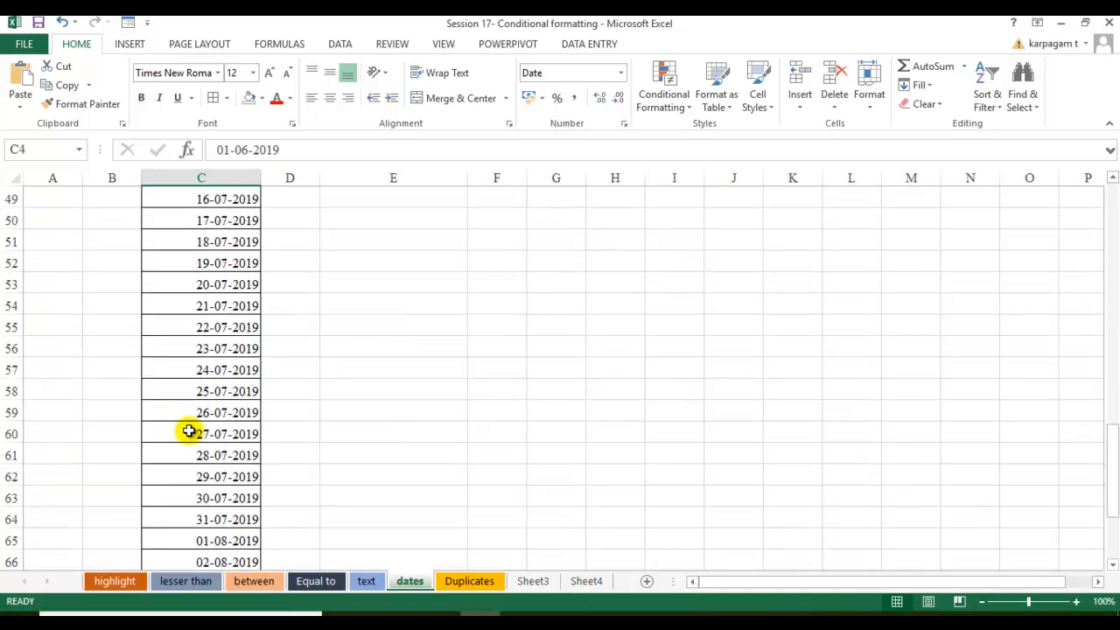
scroll(193, 435, up, 4)
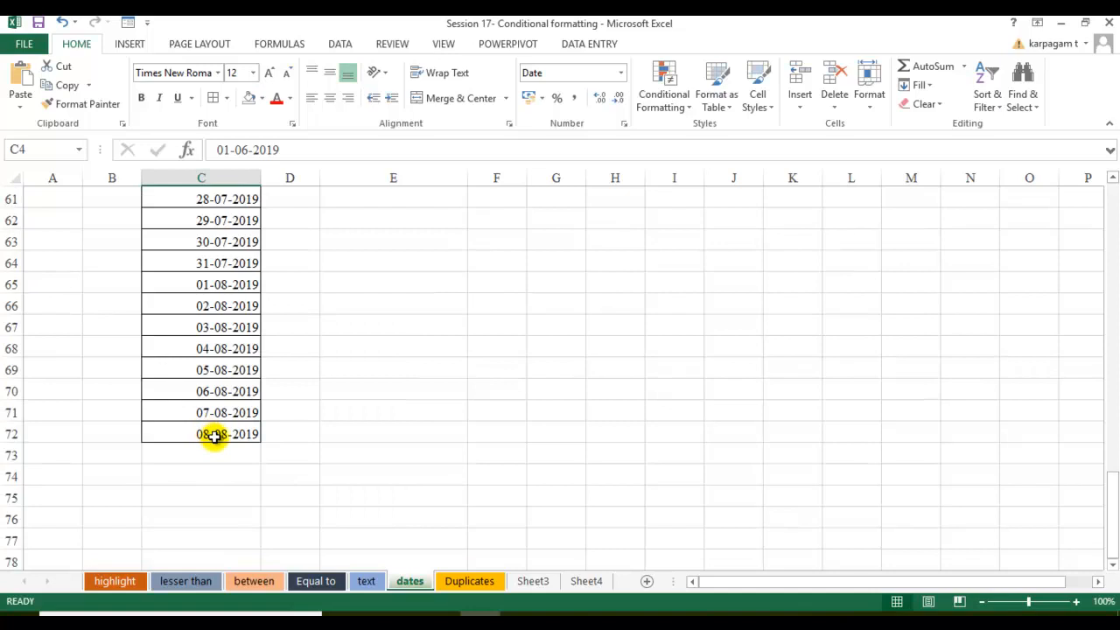
scroll(214, 436, up, 20)
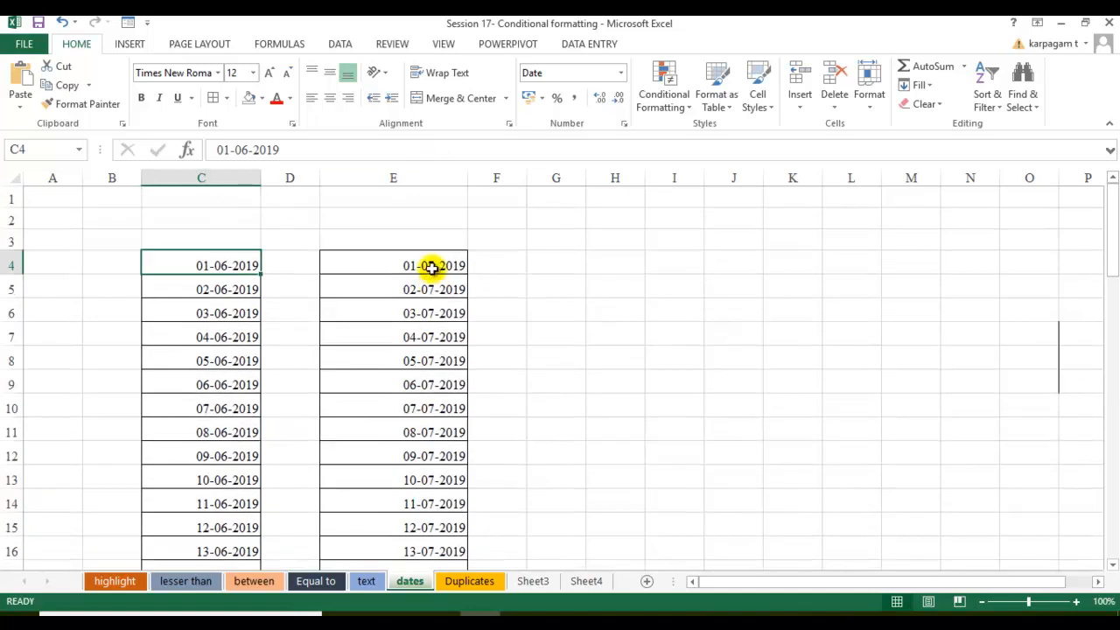
scroll(435, 277, down, 9)
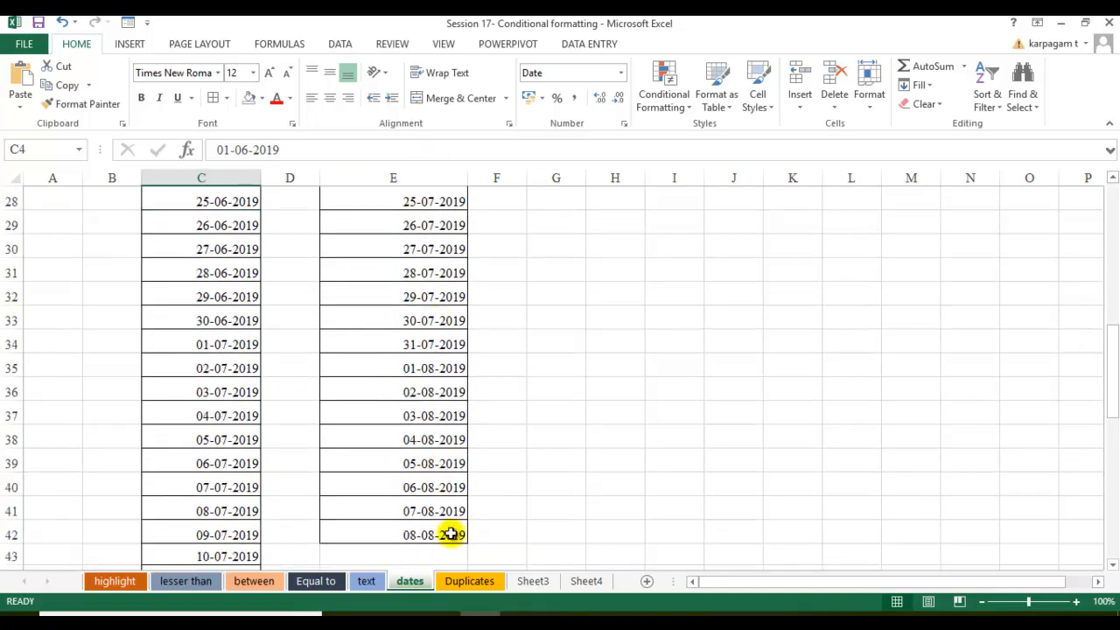
scroll(233, 295, up, 9)
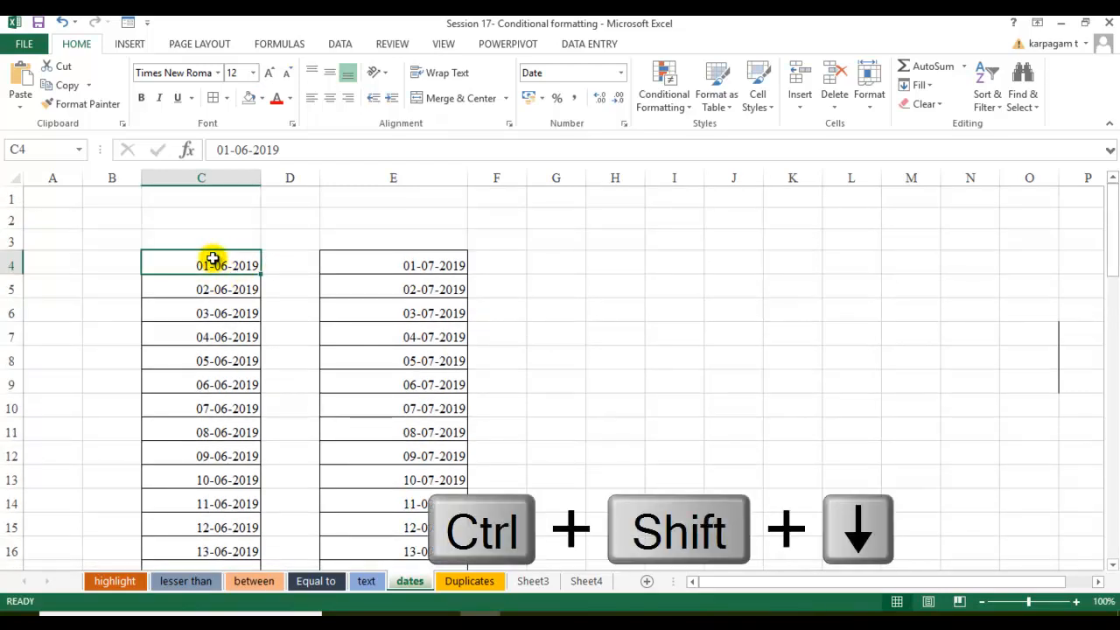
key(ctrl+shift+Down)
scroll(249, 283, down, 6)
scroll(248, 283, up, 20)
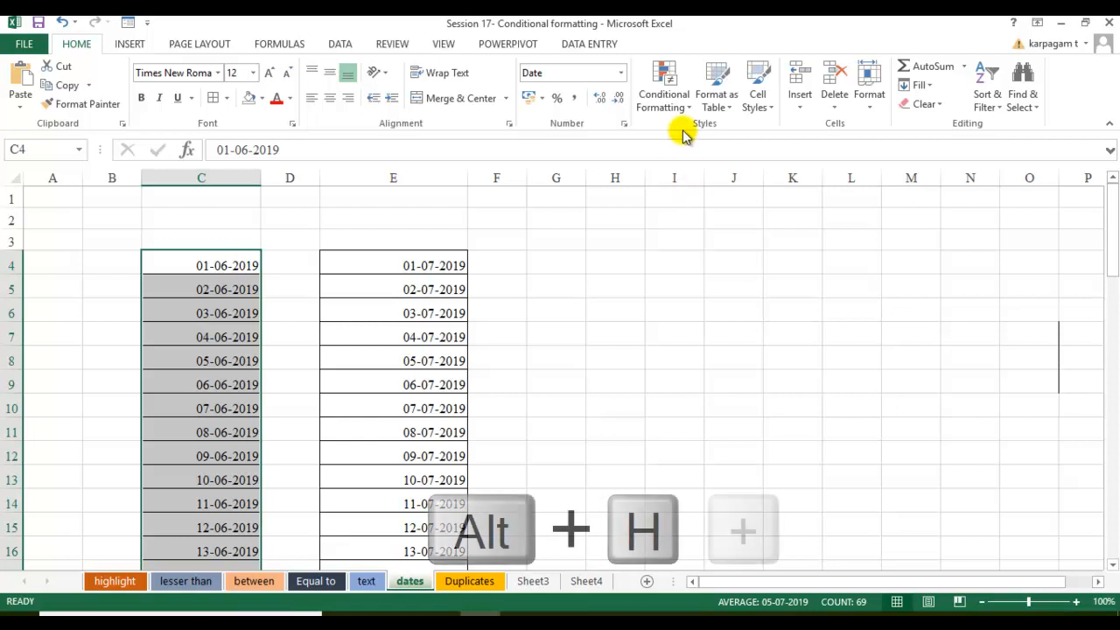
- Highlight dates occurring Yesterday in column C using Light Red Fill with Dark Red Text, and check the list
key(alt+h)
key(l)
key(h)
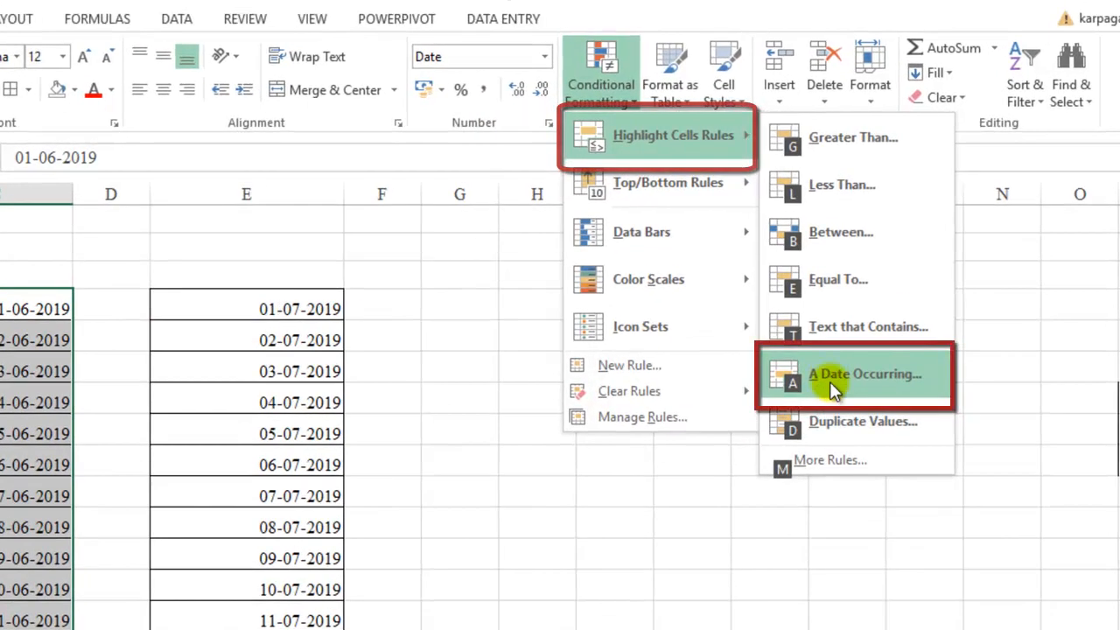
click(831, 372)
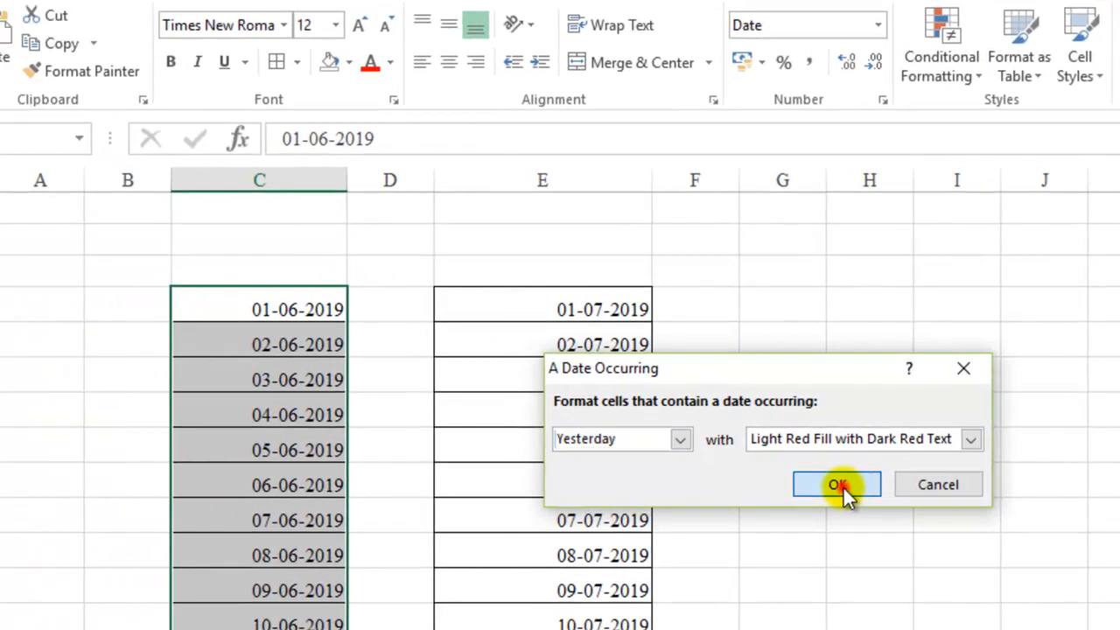
click(510, 466)
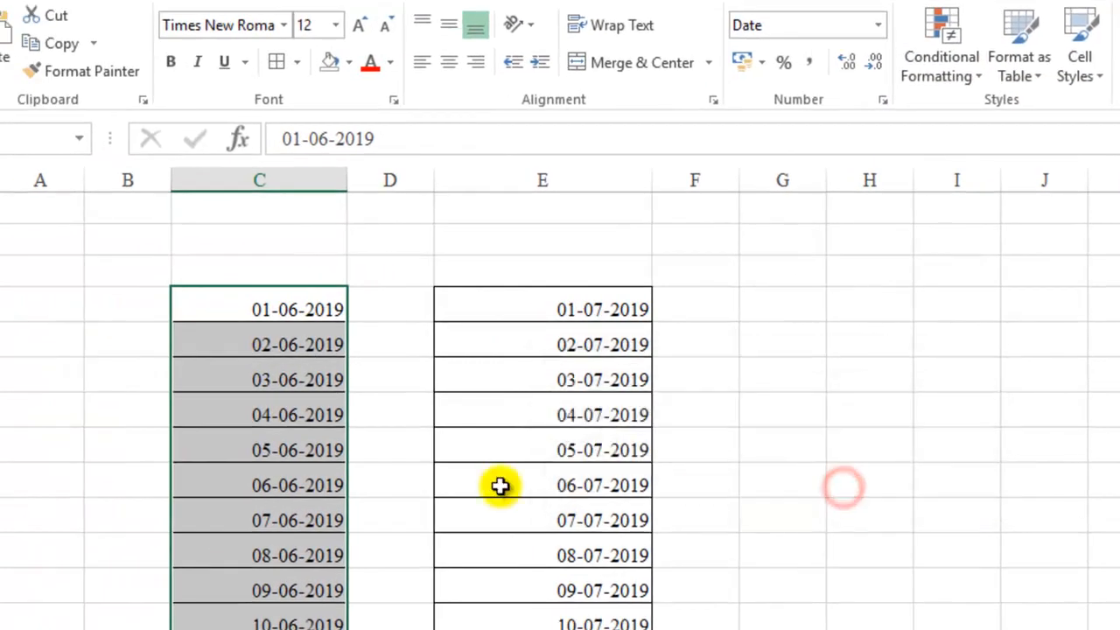
scroll(595, 487, down, 6)
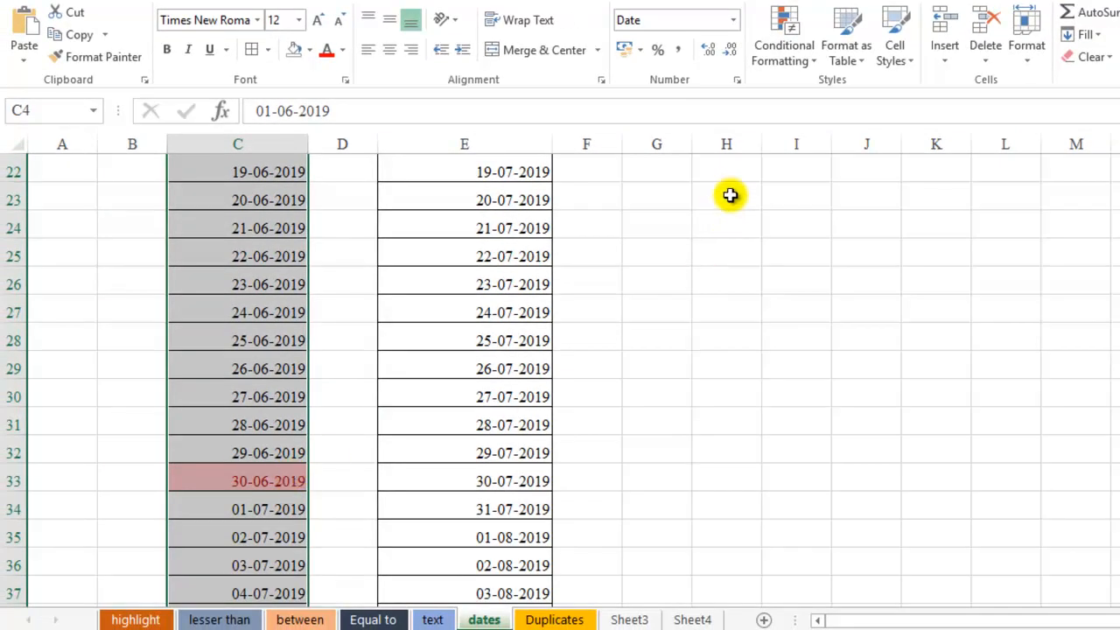
- Highlight dates occurring Today in column C, C4:C72, using Yellow Fill with Dark Yellow Text
key(alt+h)
key(l)
key(h)
click(1041, 306)
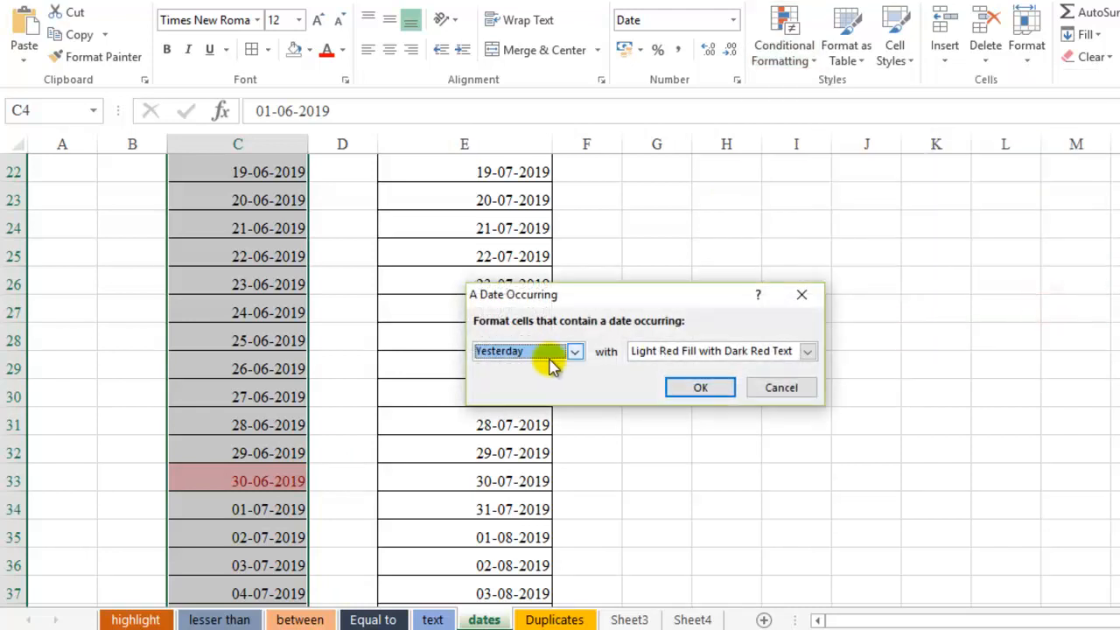
click(574, 351)
click(544, 385)
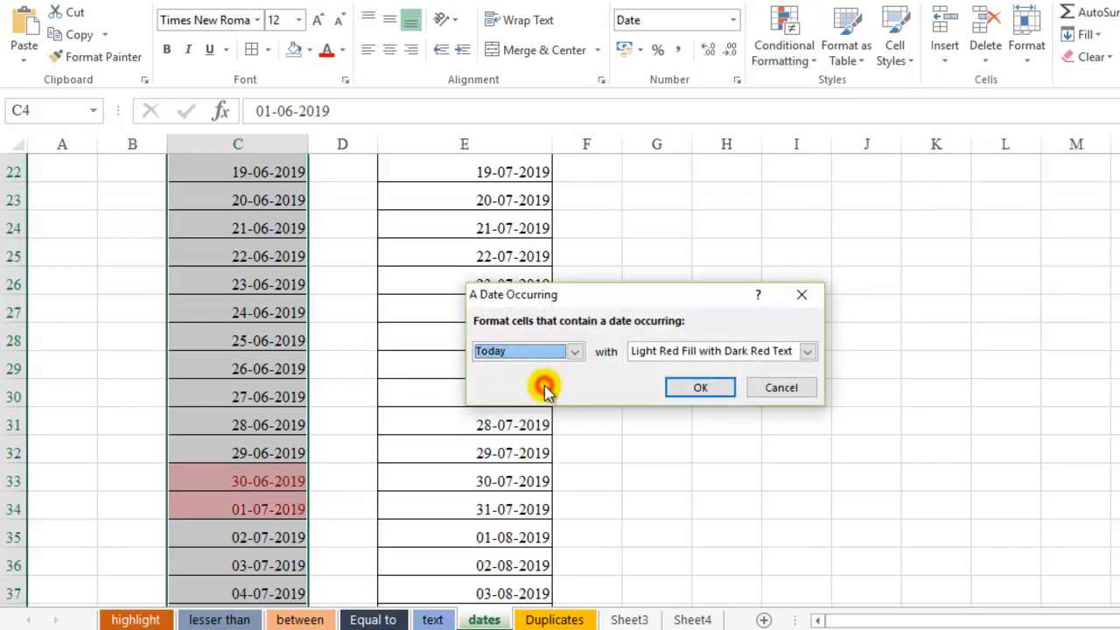
click(806, 351)
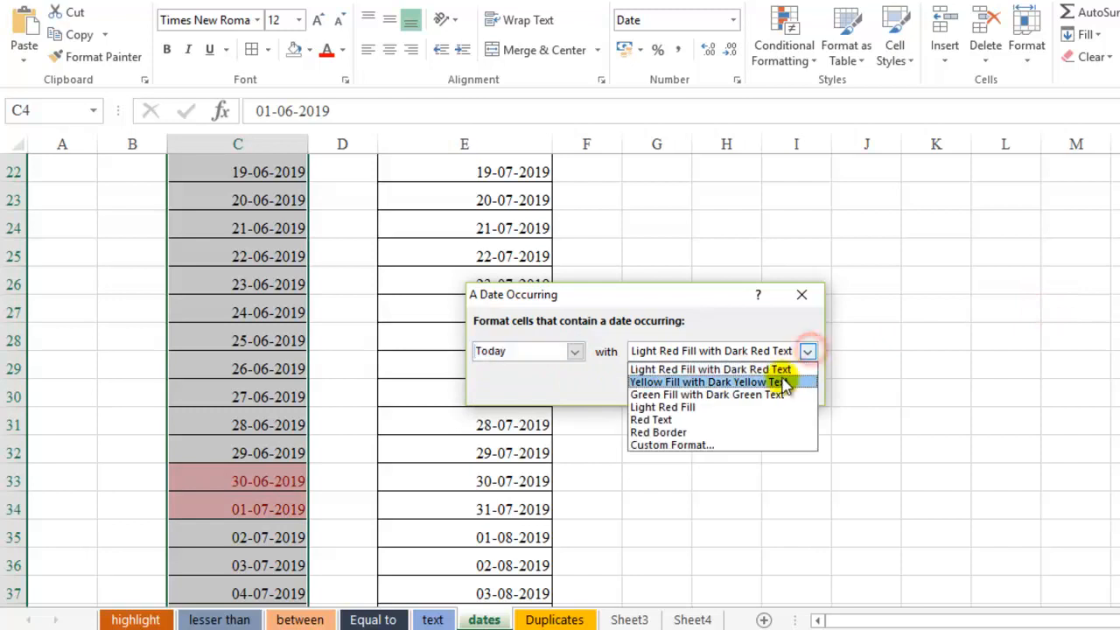
click(792, 381)
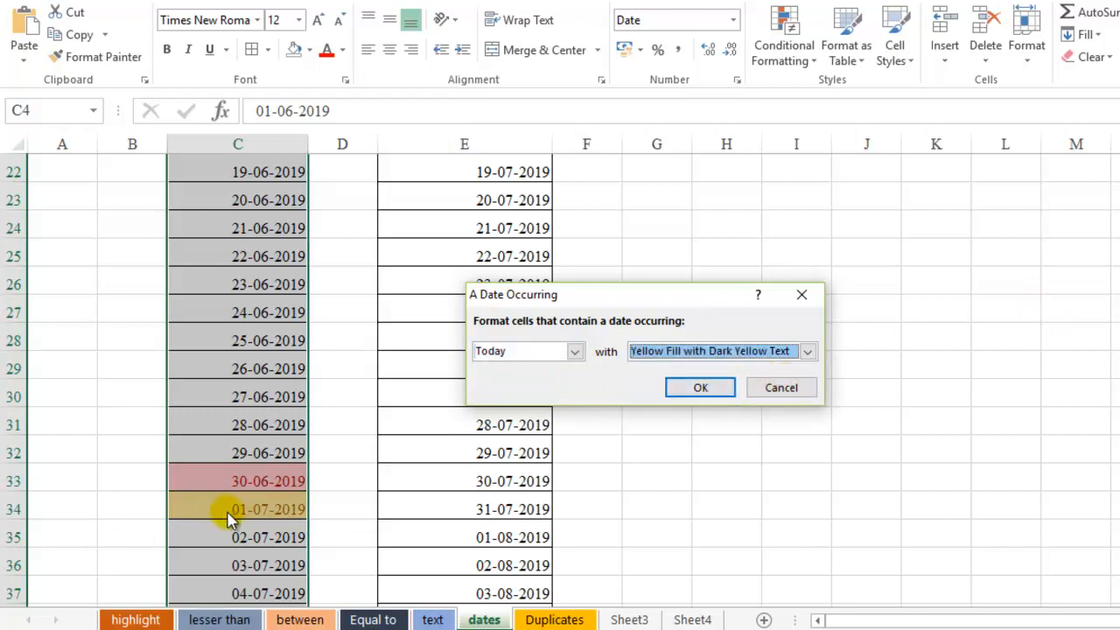
click(674, 386)
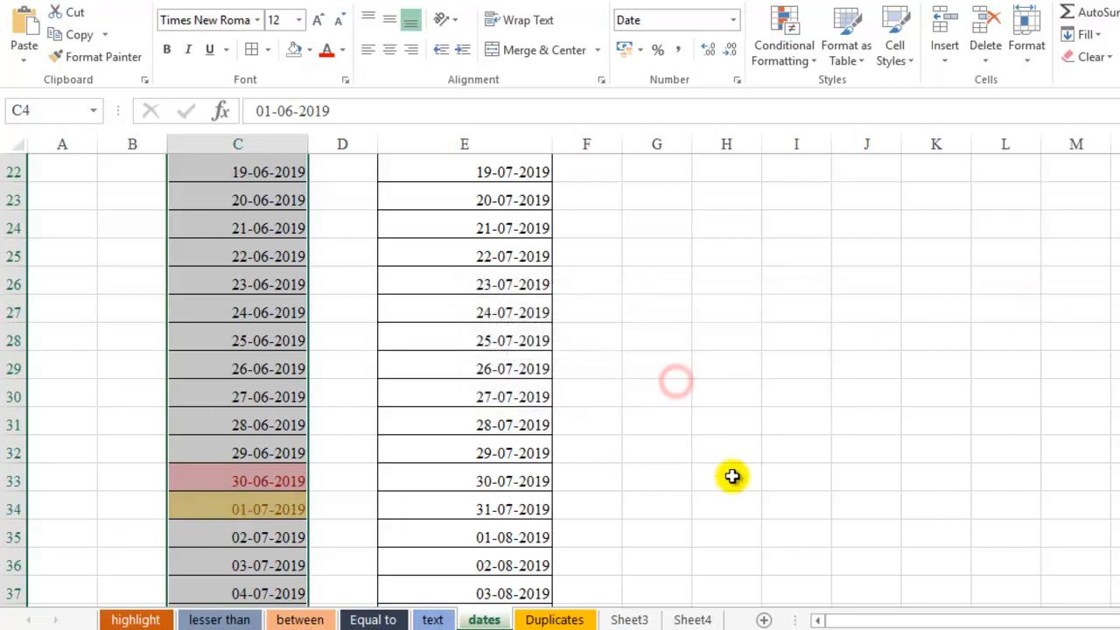
click(730, 475)
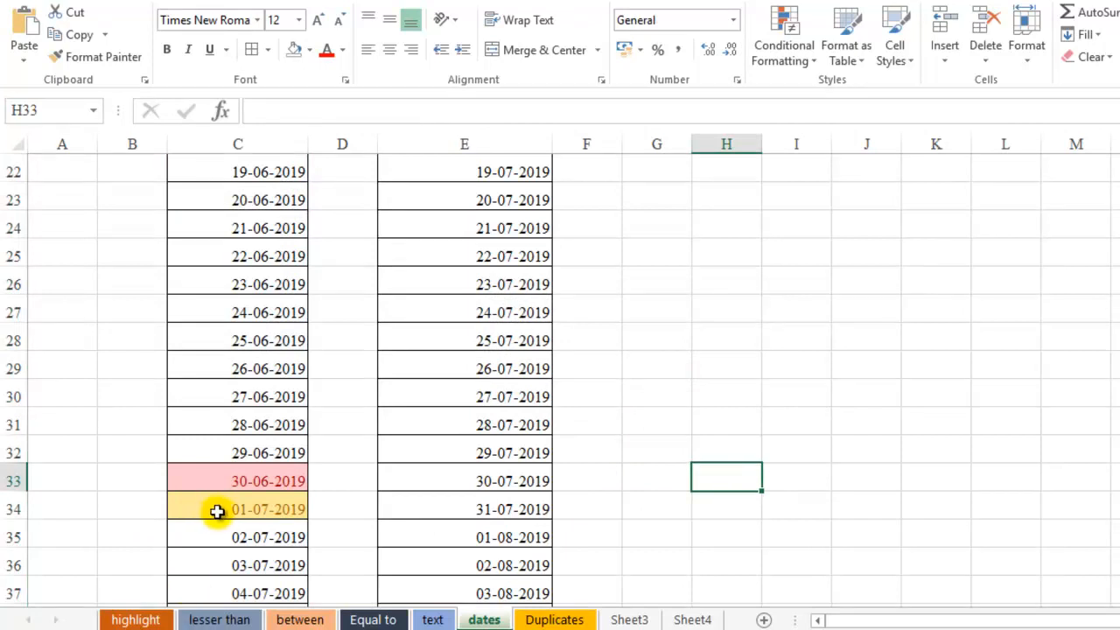
- Highlight dates occurring Next week in column C, C4:C72, using Green Fill with Dark Green Text, and check the list
scroll(215, 498, up, 7)
click(214, 247)
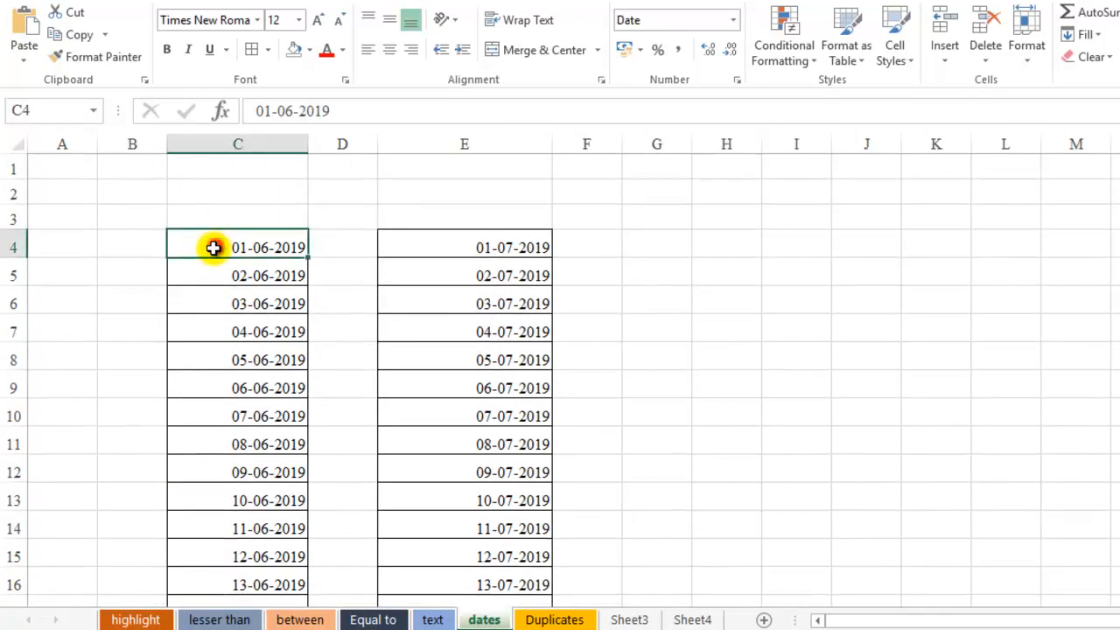
key(ctrl+shift+Down)
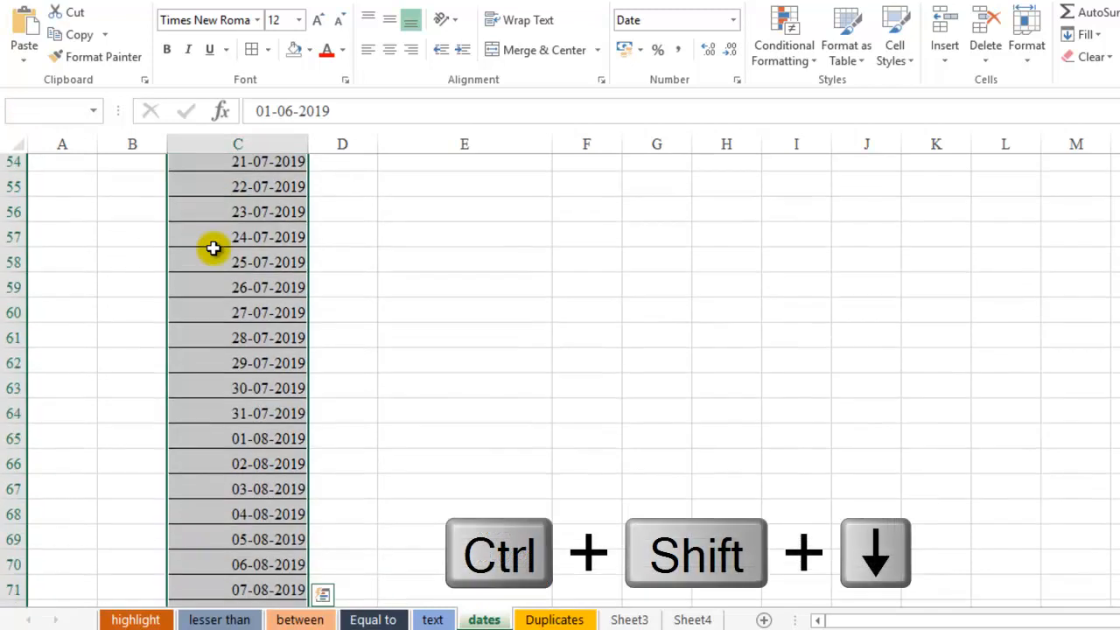
click(768, 54)
mouse_move(844, 91)
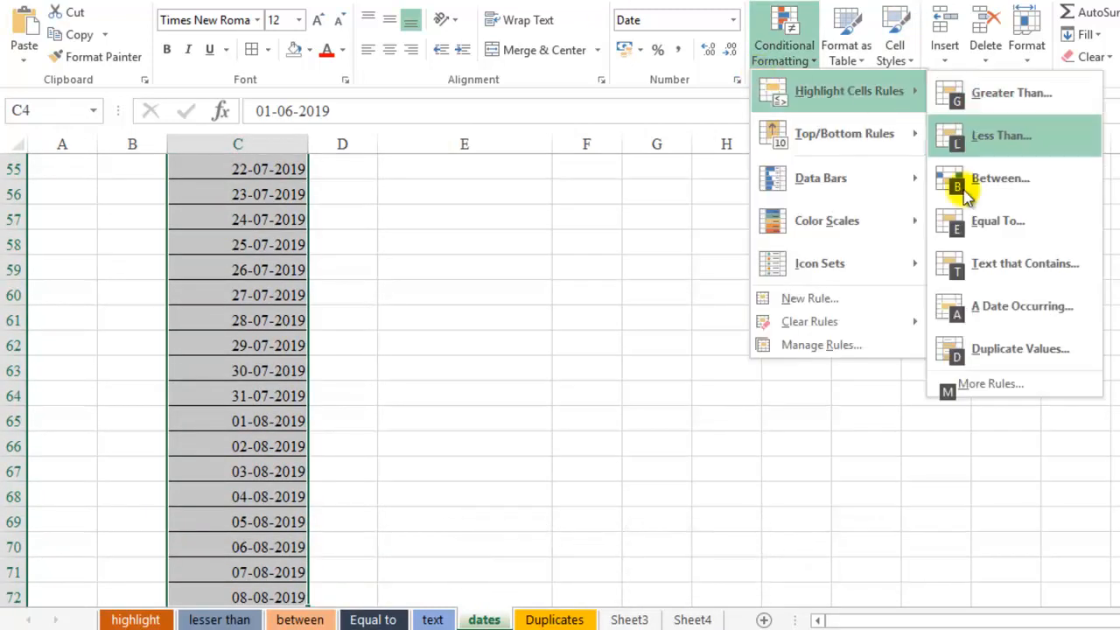
click(973, 312)
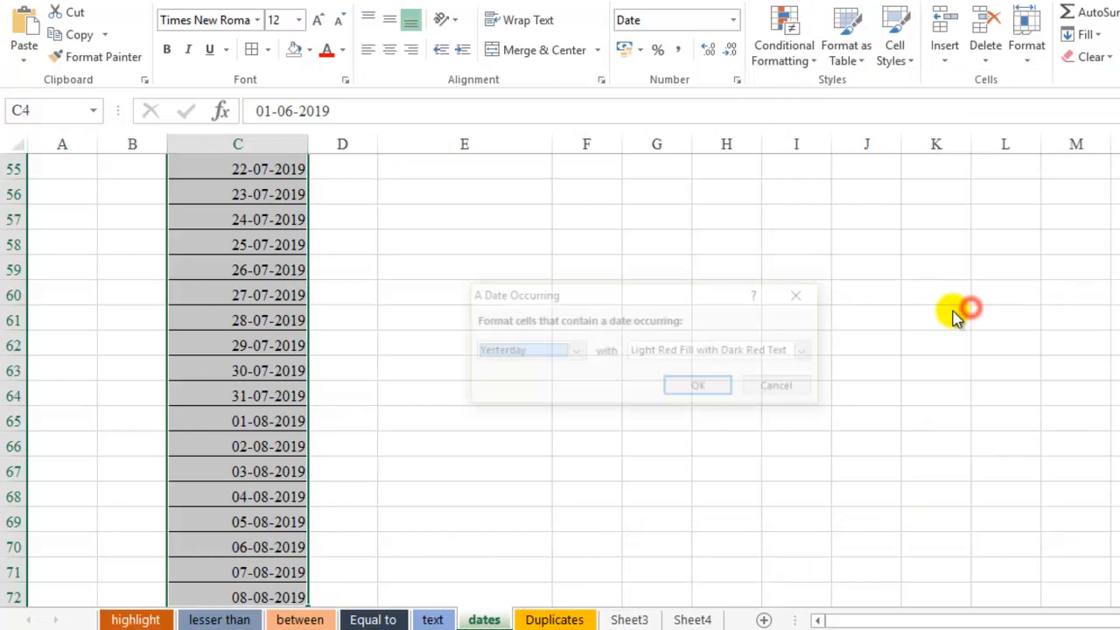
click(578, 351)
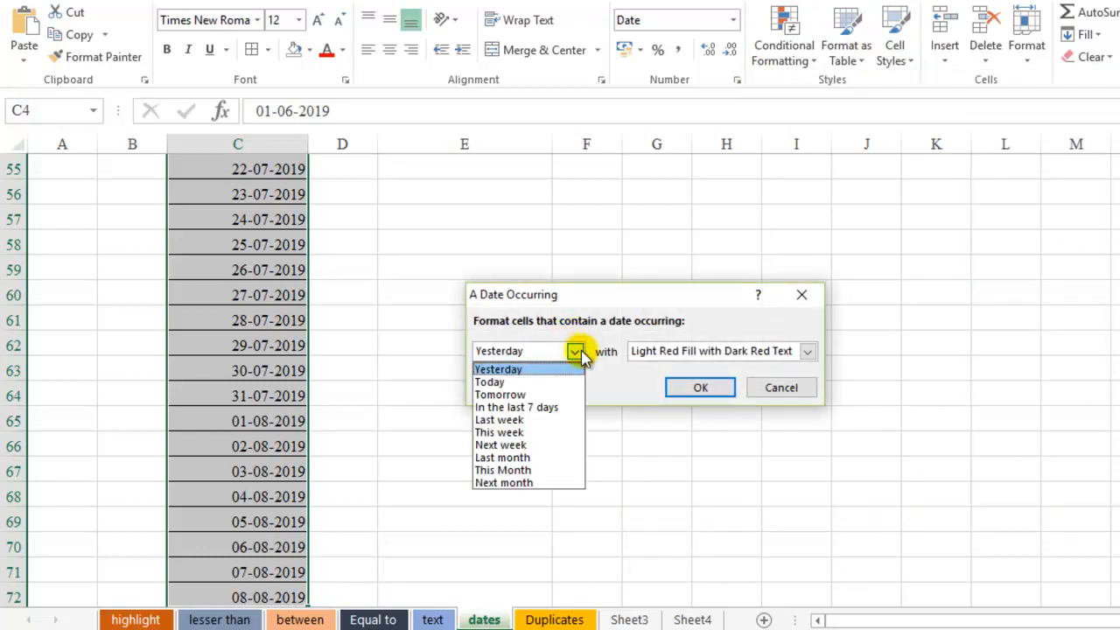
click(517, 446)
click(806, 351)
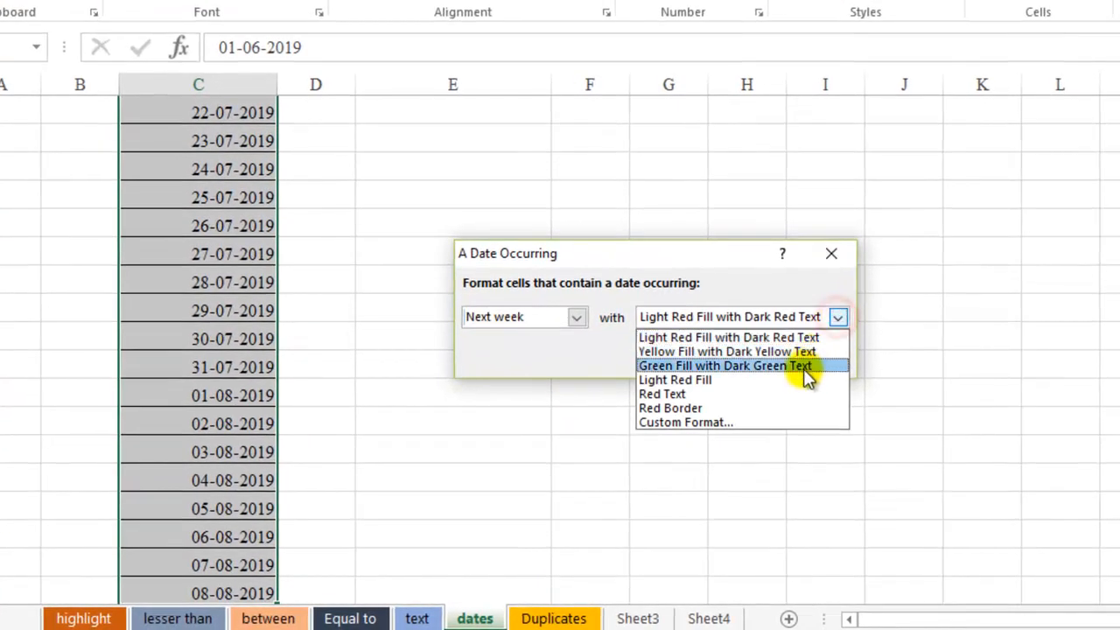
click(776, 396)
click(710, 357)
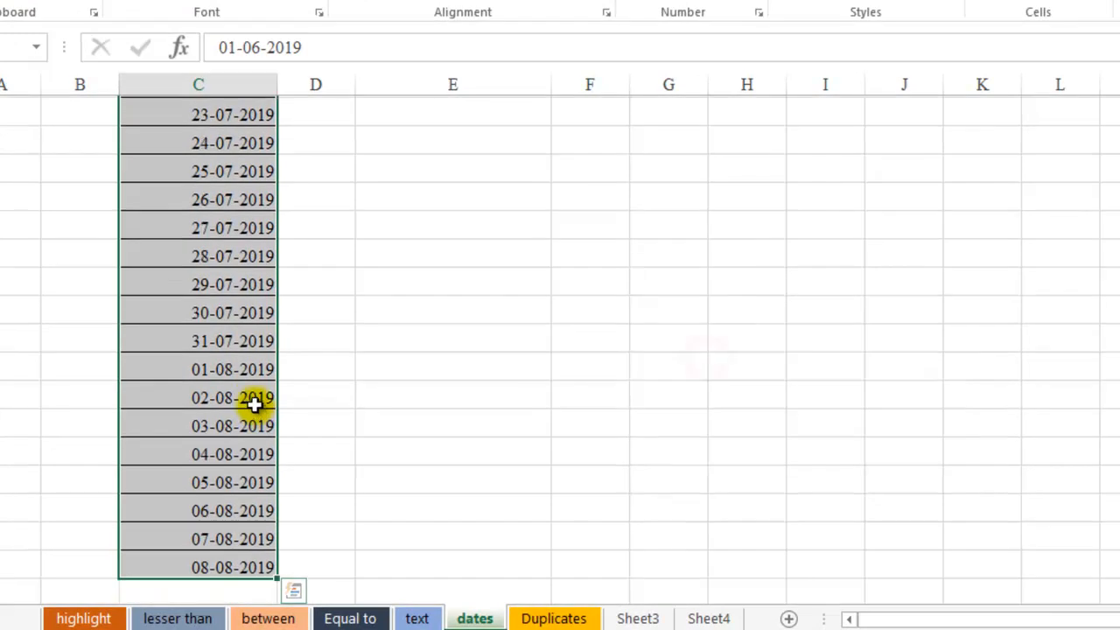
click(578, 511)
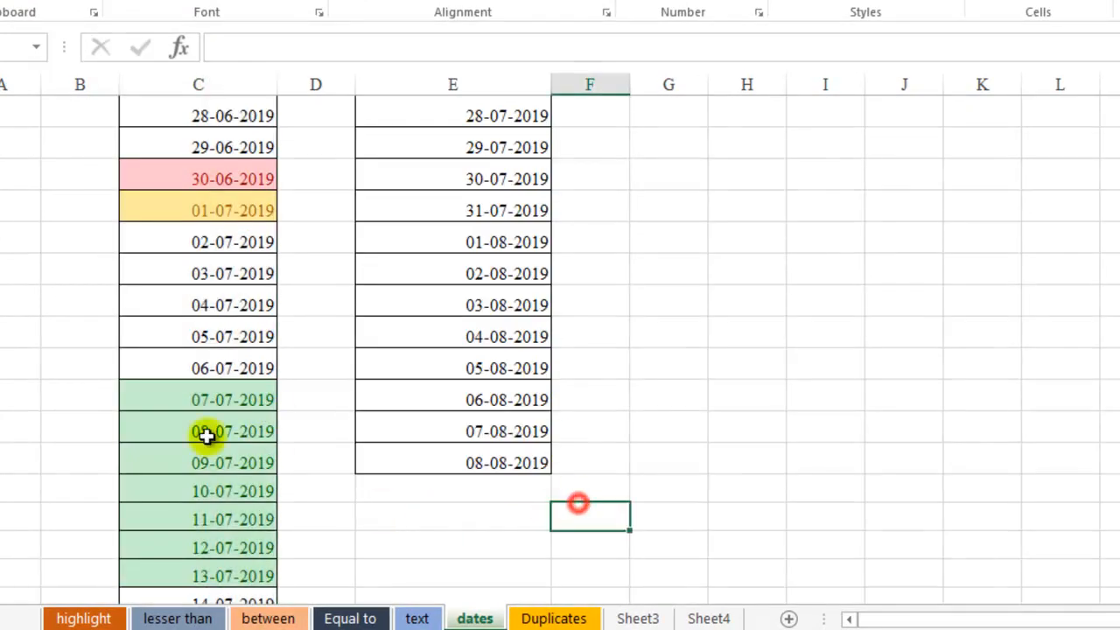
click(229, 398)
scroll(225, 446, down, 1)
click(225, 483)
drag(241, 304, 230, 481)
click(393, 494)
- Highlight dates occurring Last week in column C, C4:C72, using Yellow Fill with Dark Yellow Text, and check the list
scroll(467, 359, up, 10)
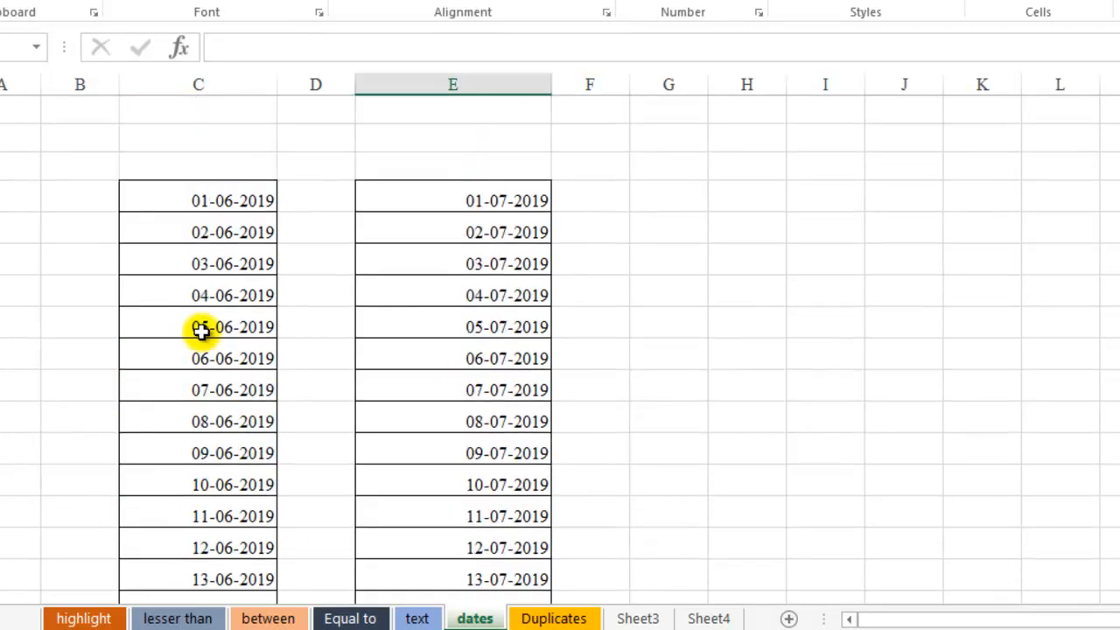
click(229, 199)
key(ctrl+shift+Down)
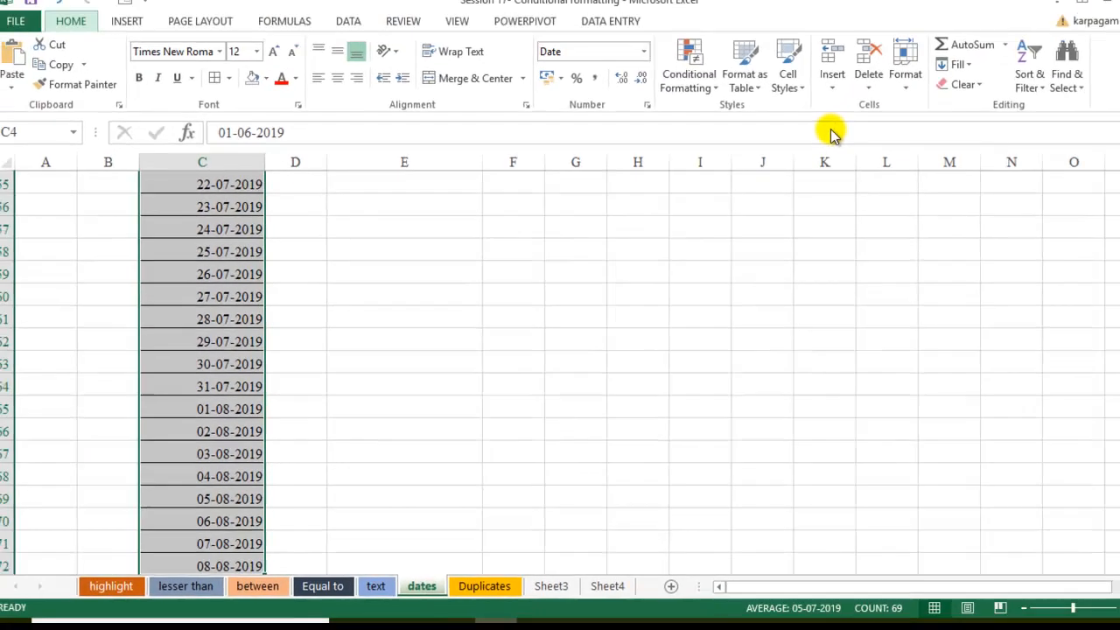
click(668, 83)
mouse_move(770, 131)
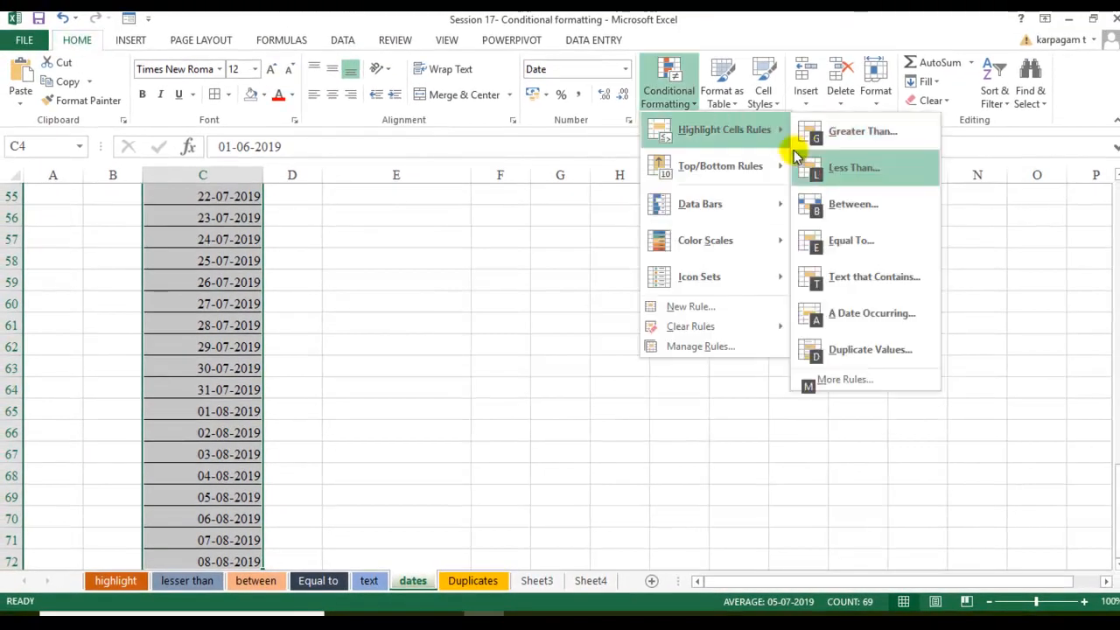
click(838, 313)
click(489, 352)
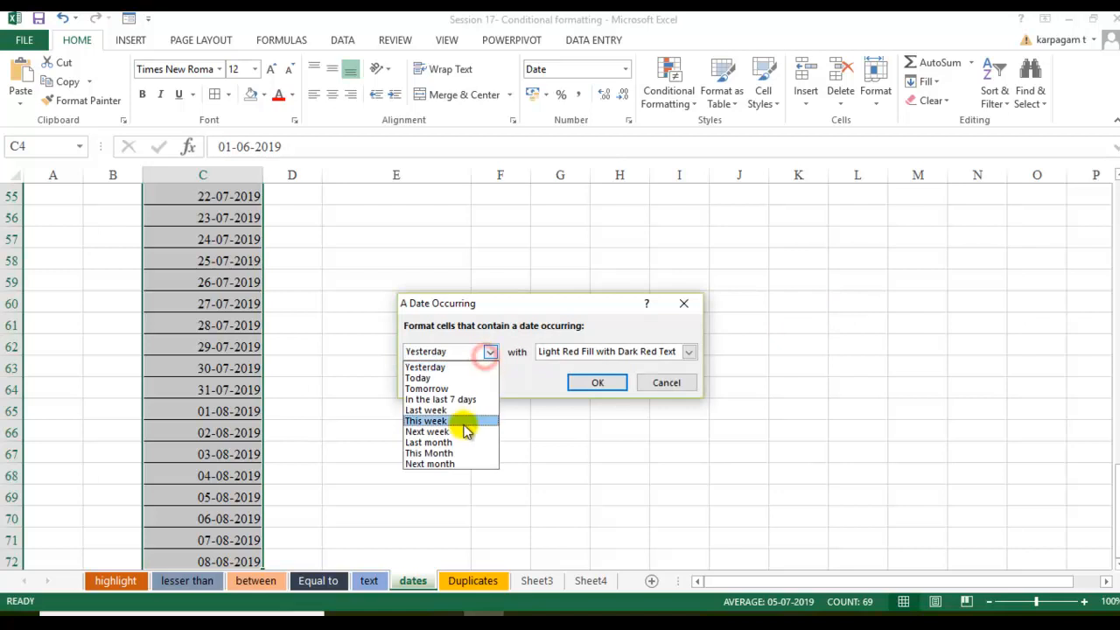
click(466, 410)
click(688, 353)
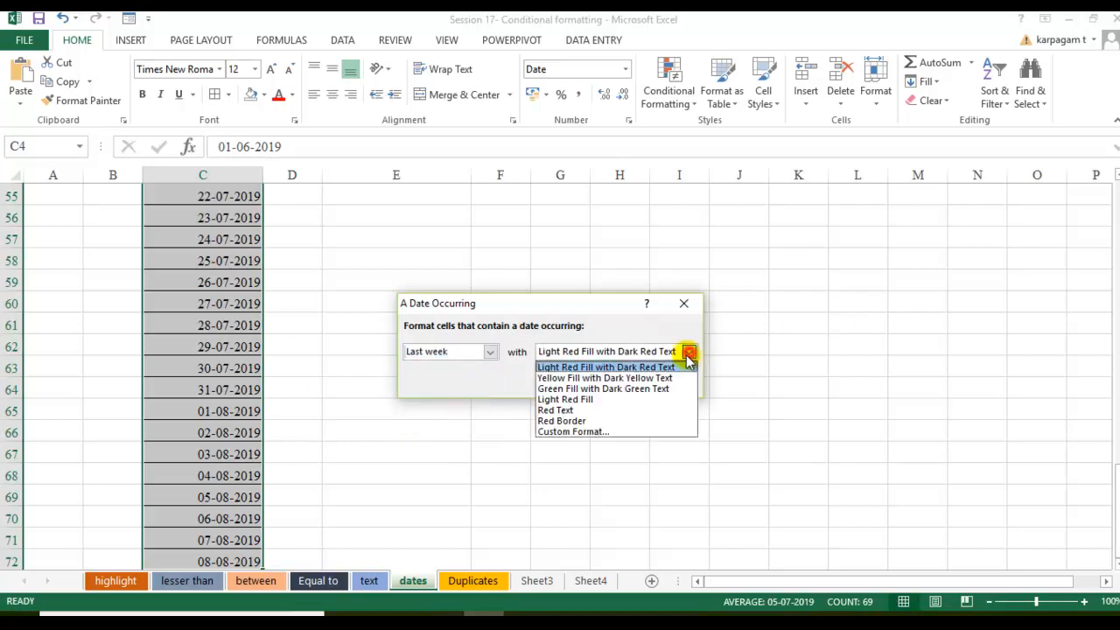
click(687, 351)
click(687, 351)
click(670, 378)
click(602, 383)
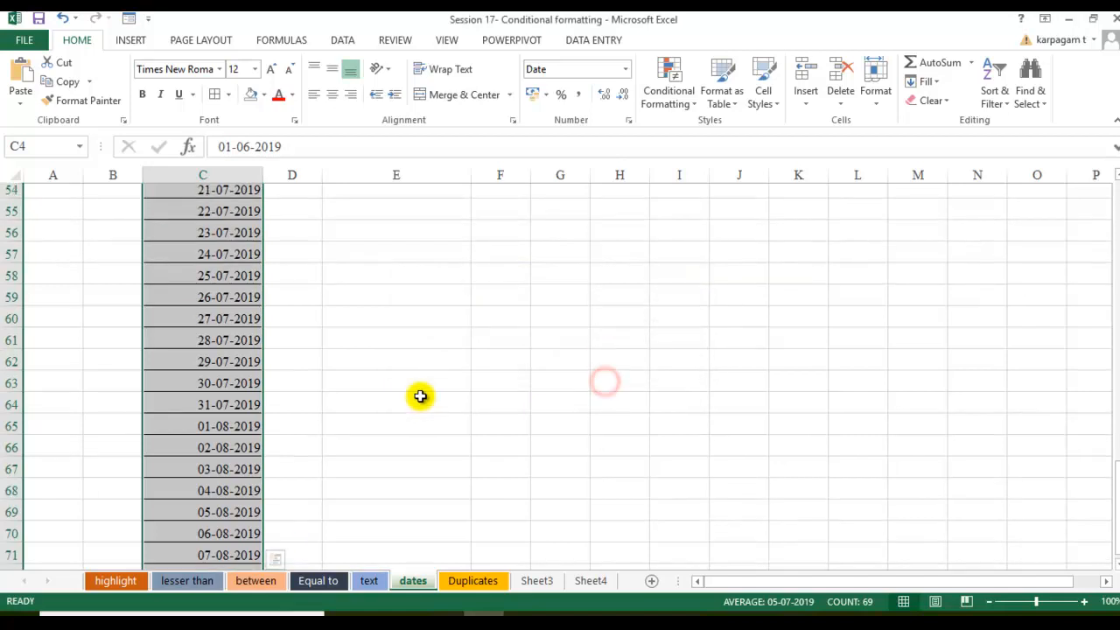
scroll(297, 400, up, 13)
click(707, 420)
scroll(210, 415, down, 2)
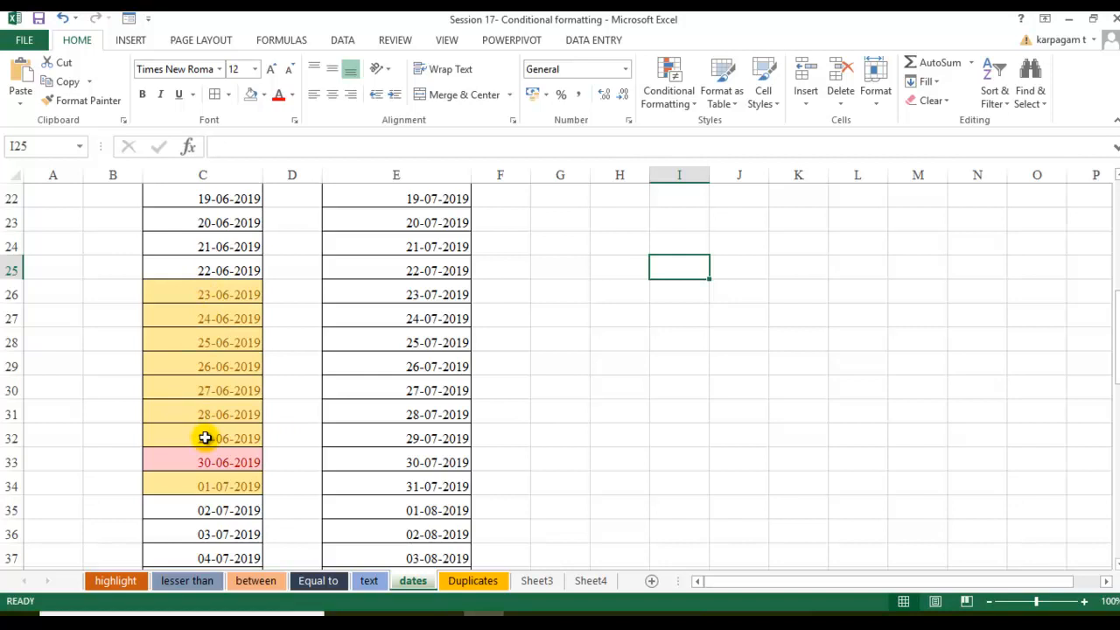
- Highlight dates occurring Next month in column E, E4:E42, using Light Red Fill with Dark Red Text, and check the list
scroll(200, 411, up, 7)
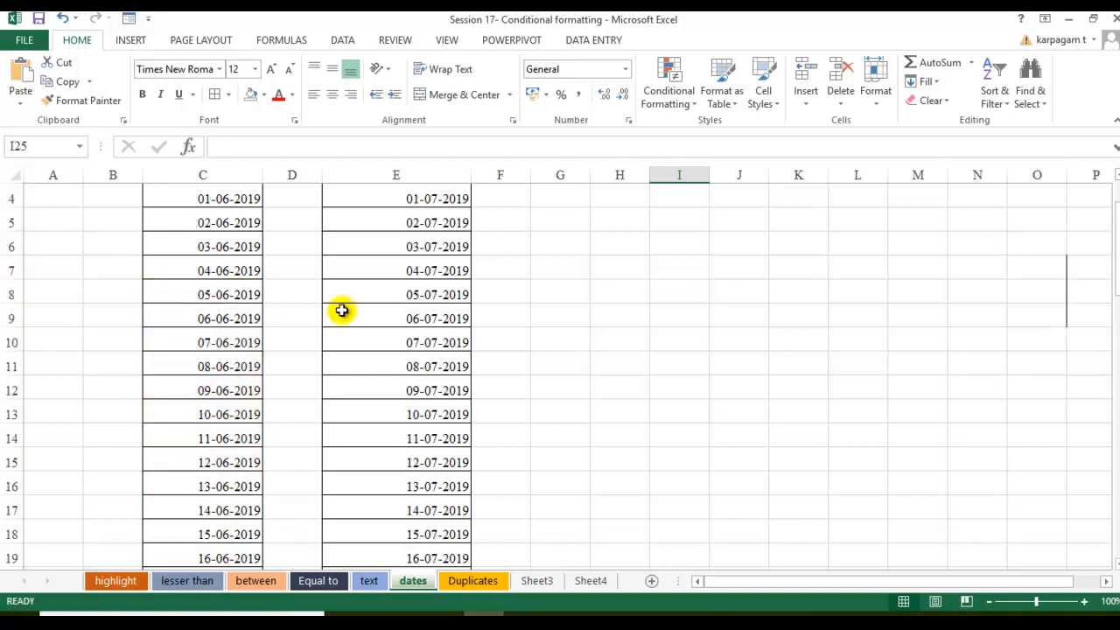
click(412, 267)
drag(411, 267, 408, 532)
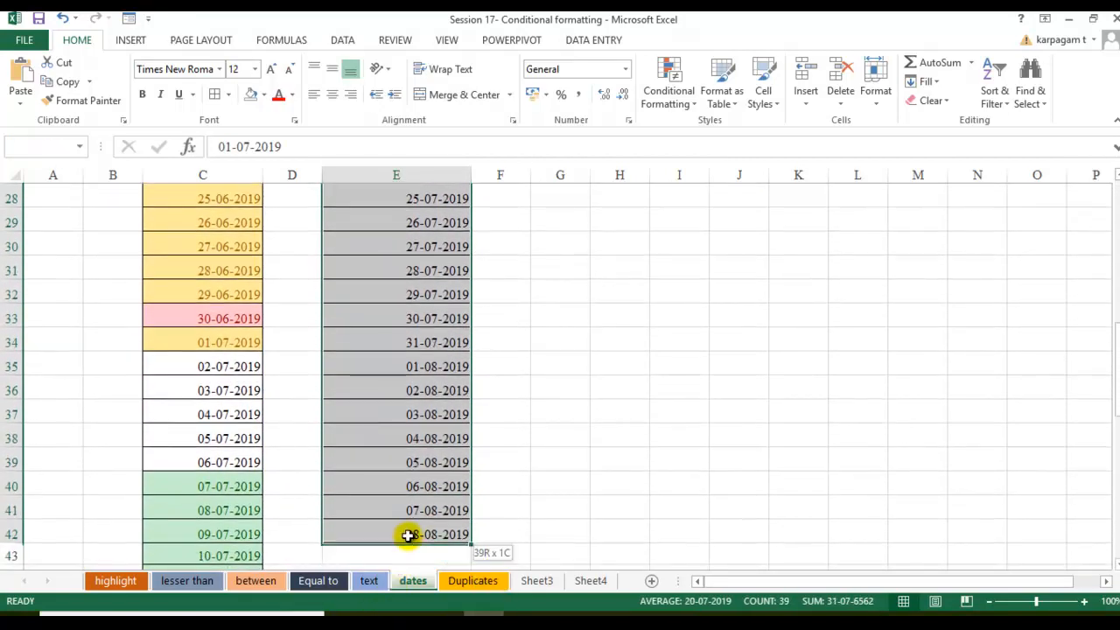
click(697, 103)
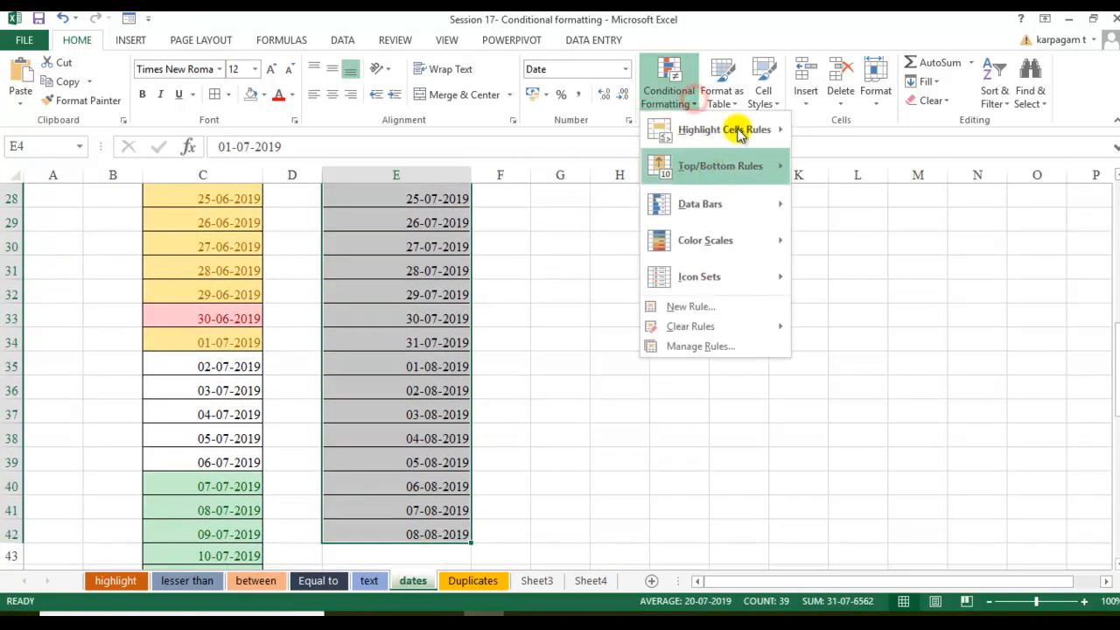
mouse_move(735, 129)
click(875, 316)
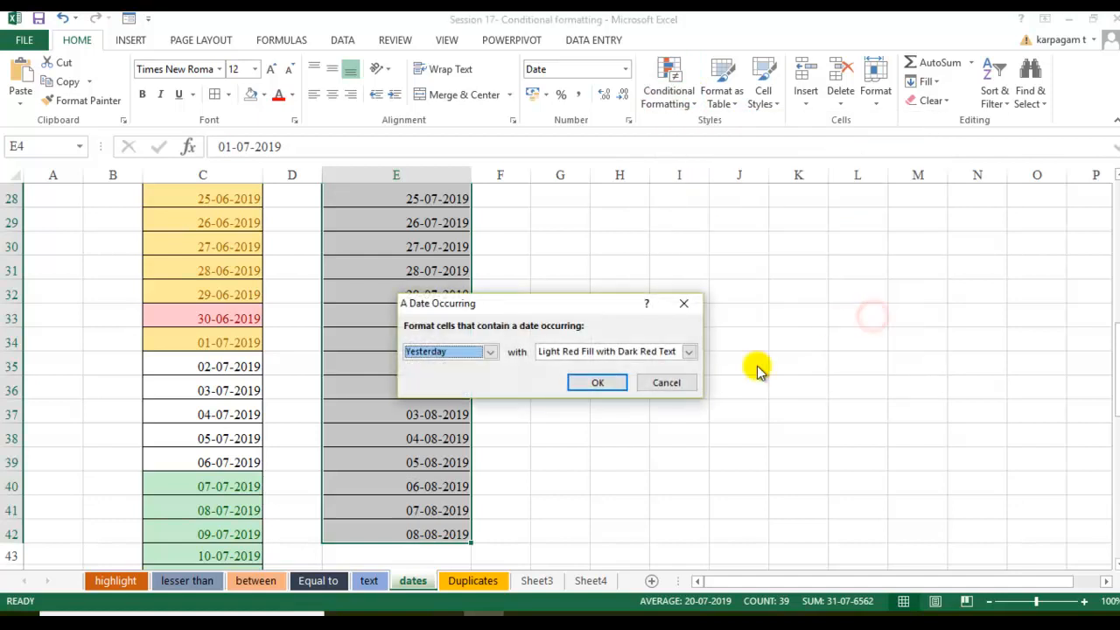
click(490, 351)
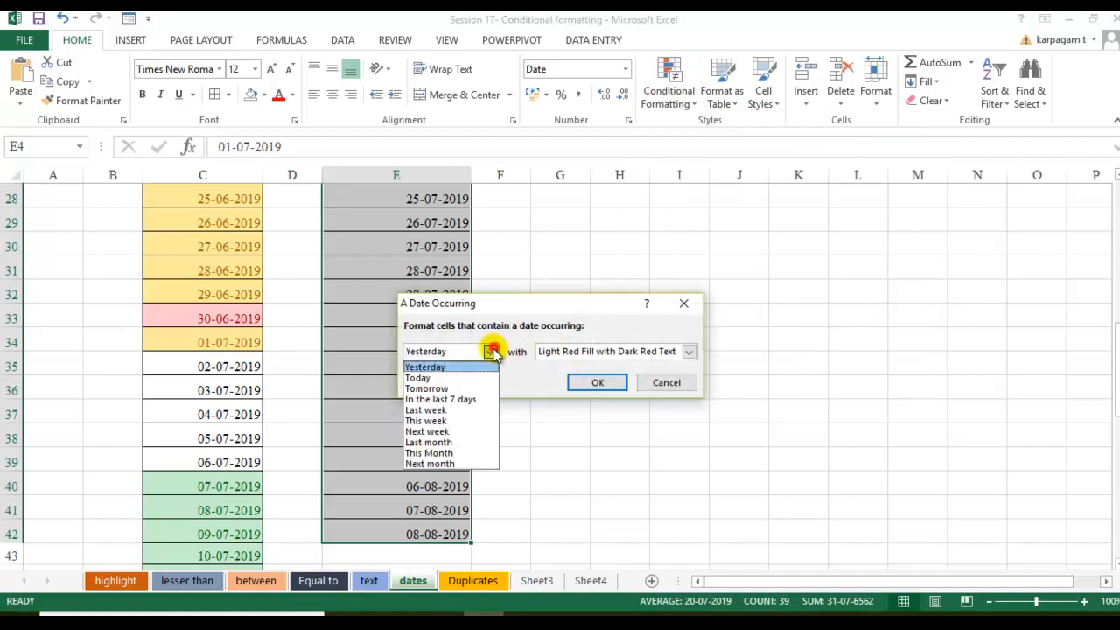
click(442, 464)
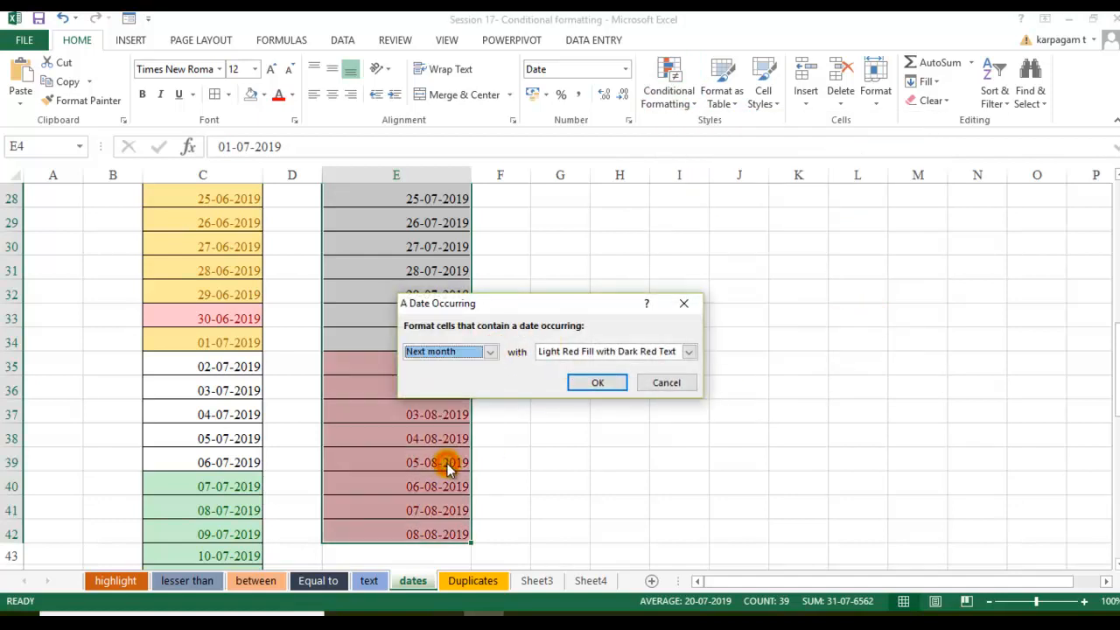
click(597, 383)
click(375, 368)
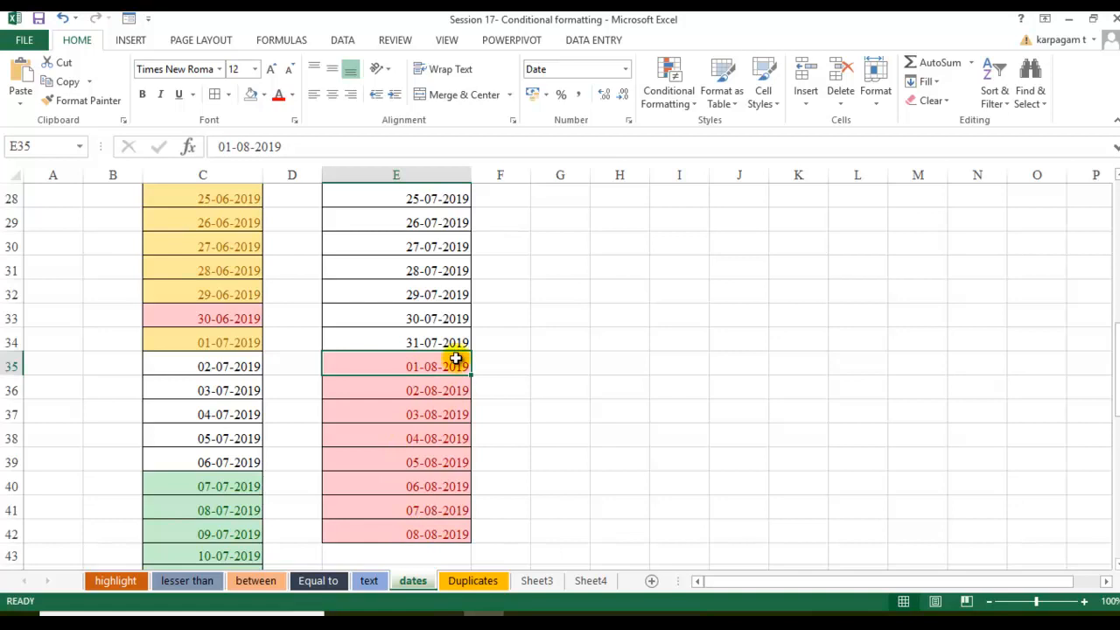
scroll(463, 429, up, 9)
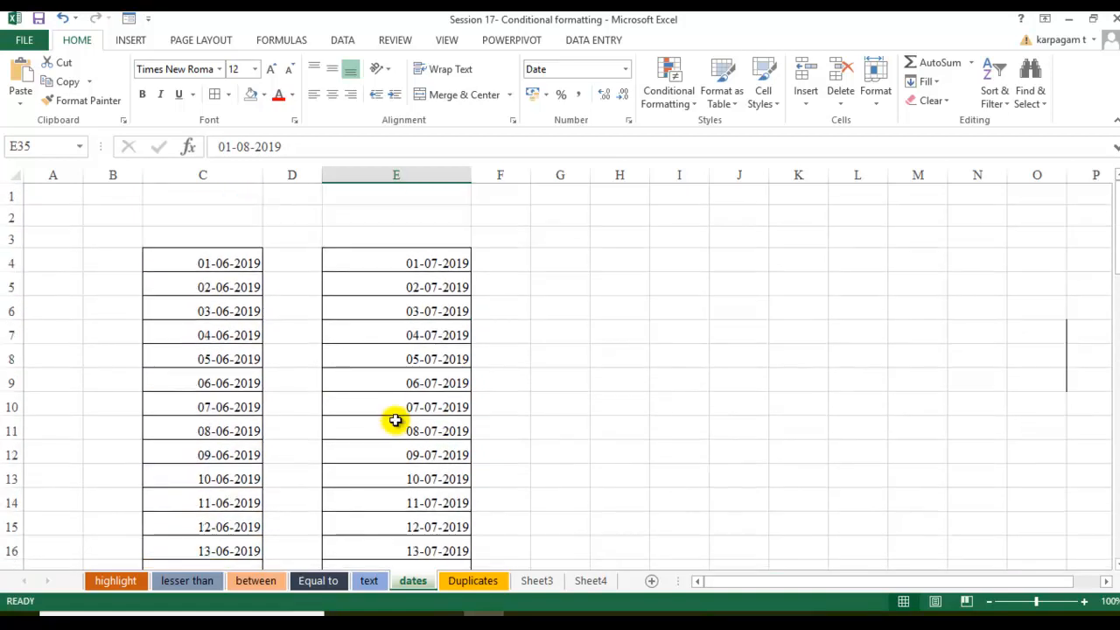
scroll(410, 420, down, 8)
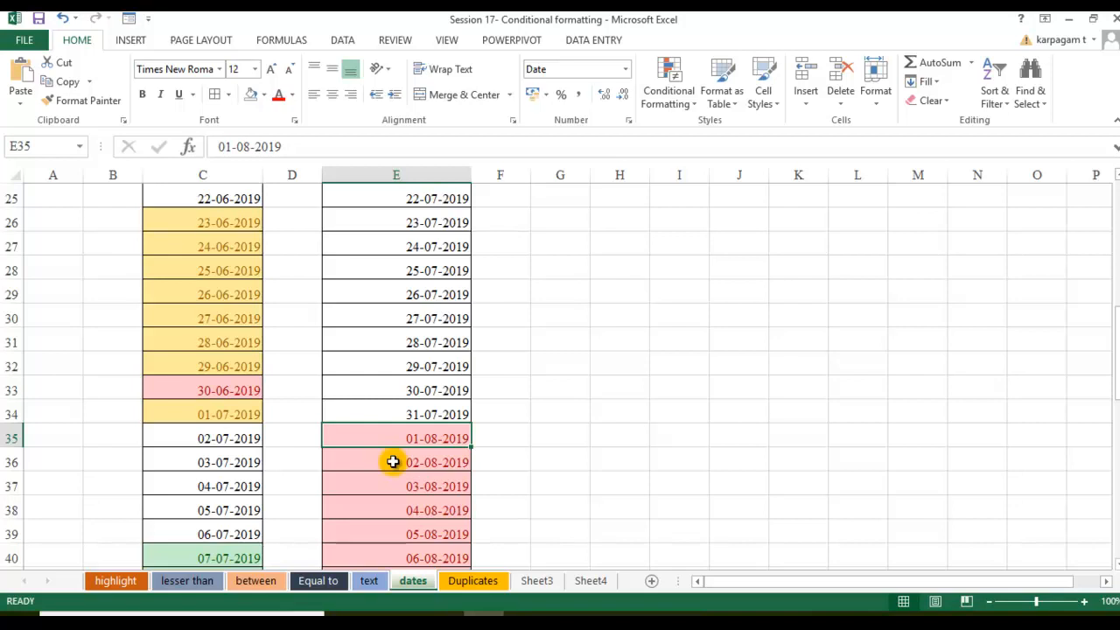
- Go to the Duplicates sheet and look over the candidate marks table
click(483, 586)
scroll(390, 405, down, 5)
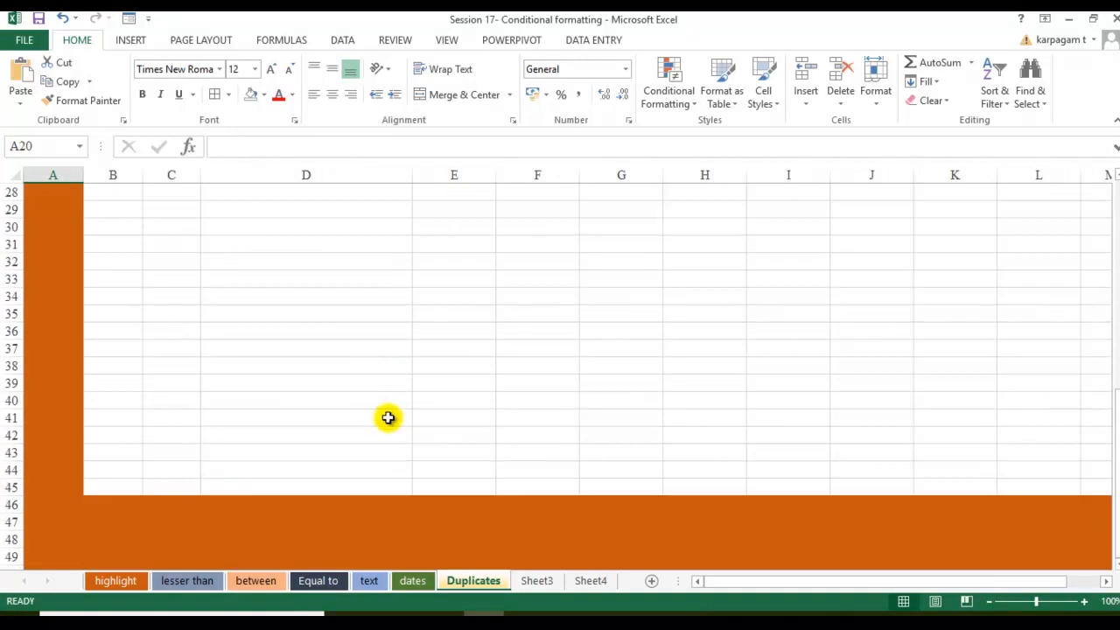
scroll(388, 417, up, 8)
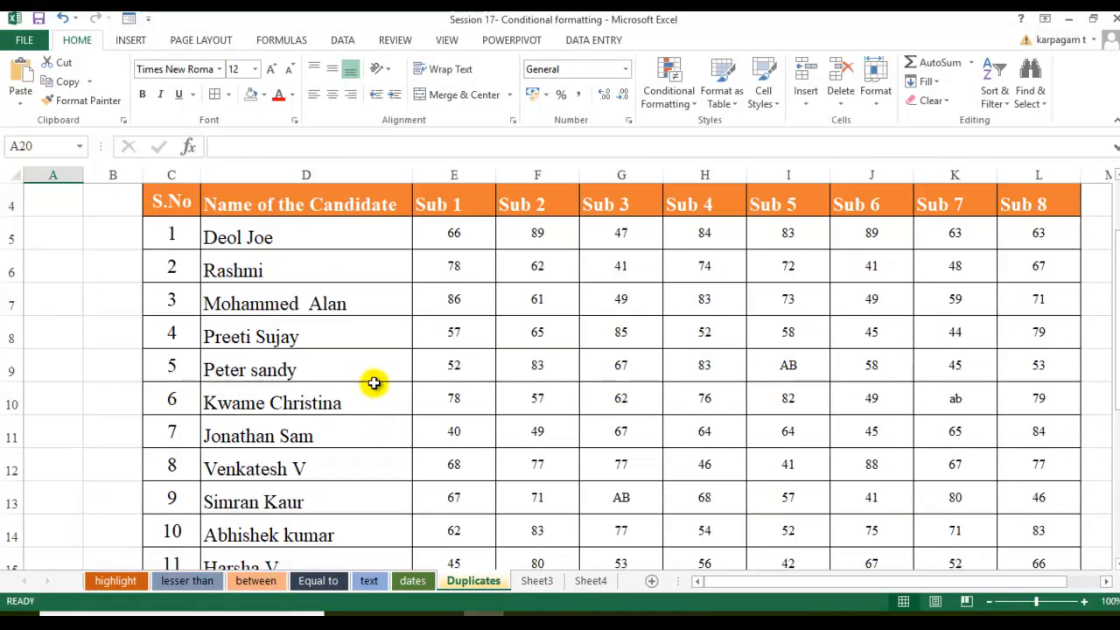
scroll(373, 382, down, 4)
scroll(368, 361, up, 5)
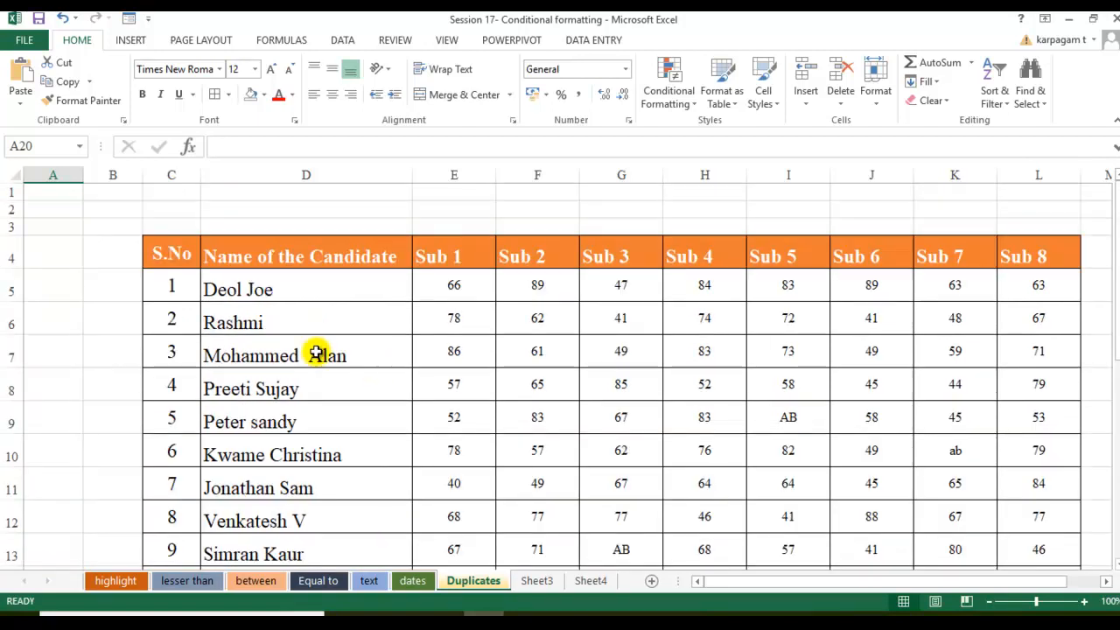
drag(164, 284, 1020, 536)
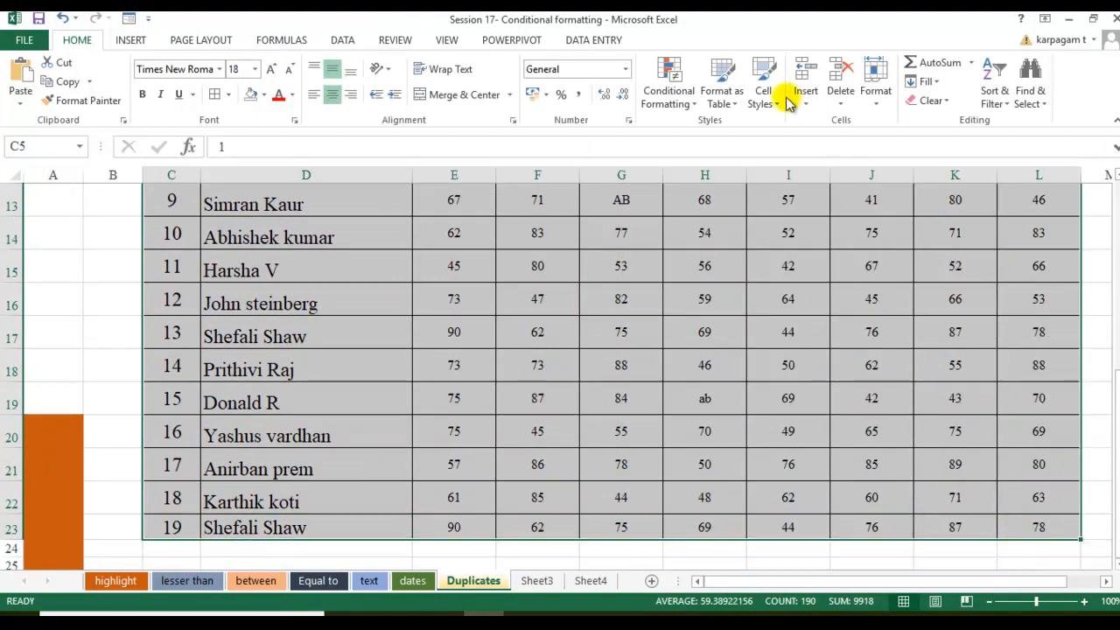
key(alt)
key(h)
key(l)
key(h)
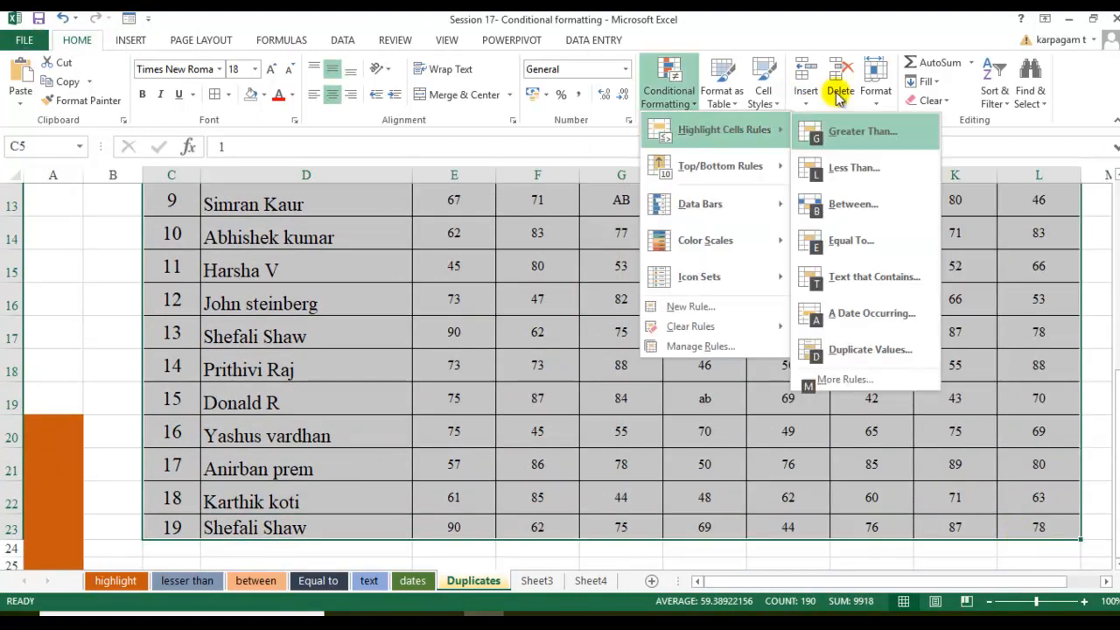
click(849, 354)
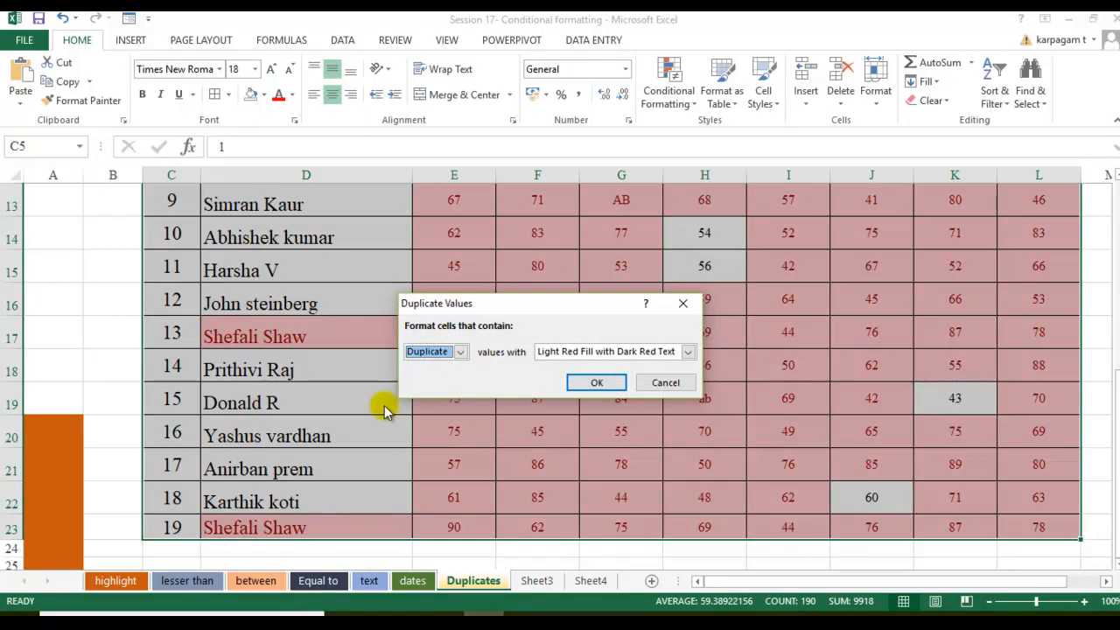
click(461, 352)
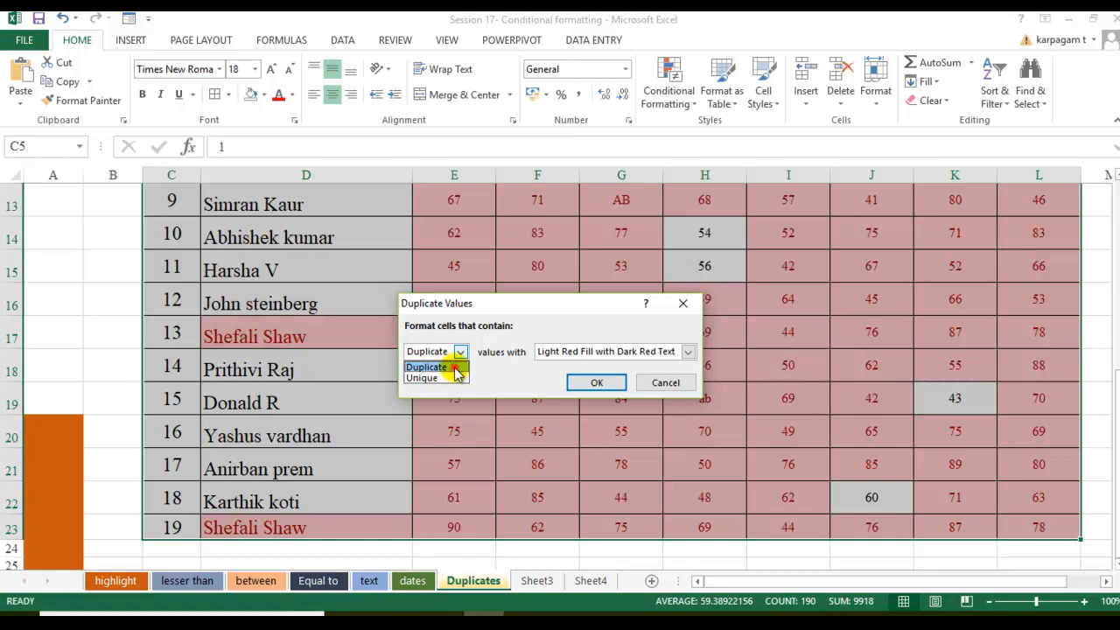
click(455, 367)
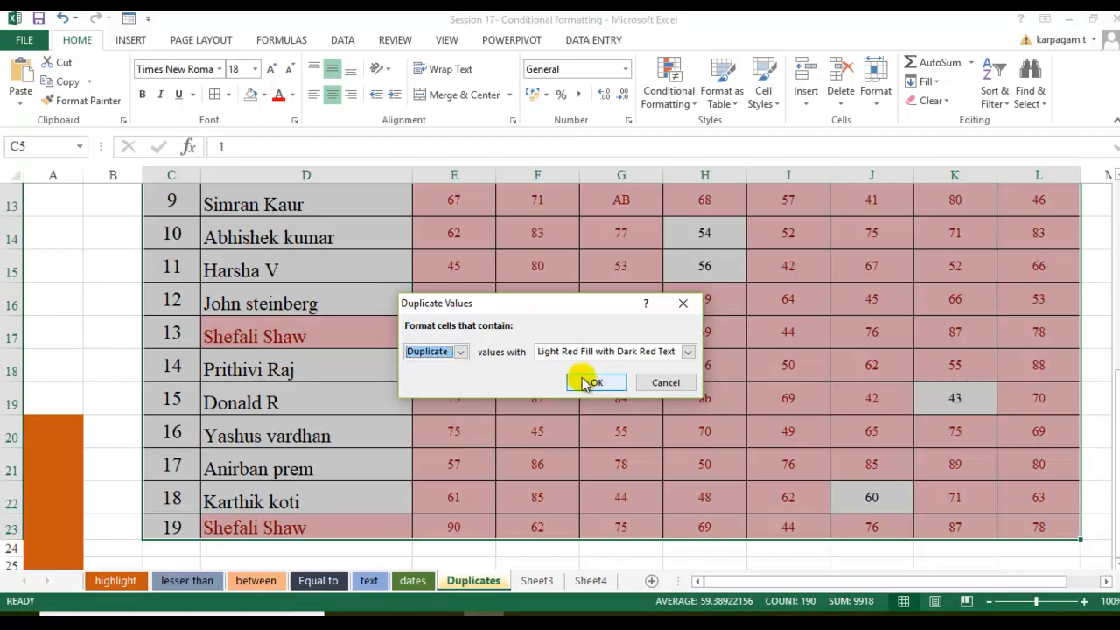
click(688, 351)
click(651, 380)
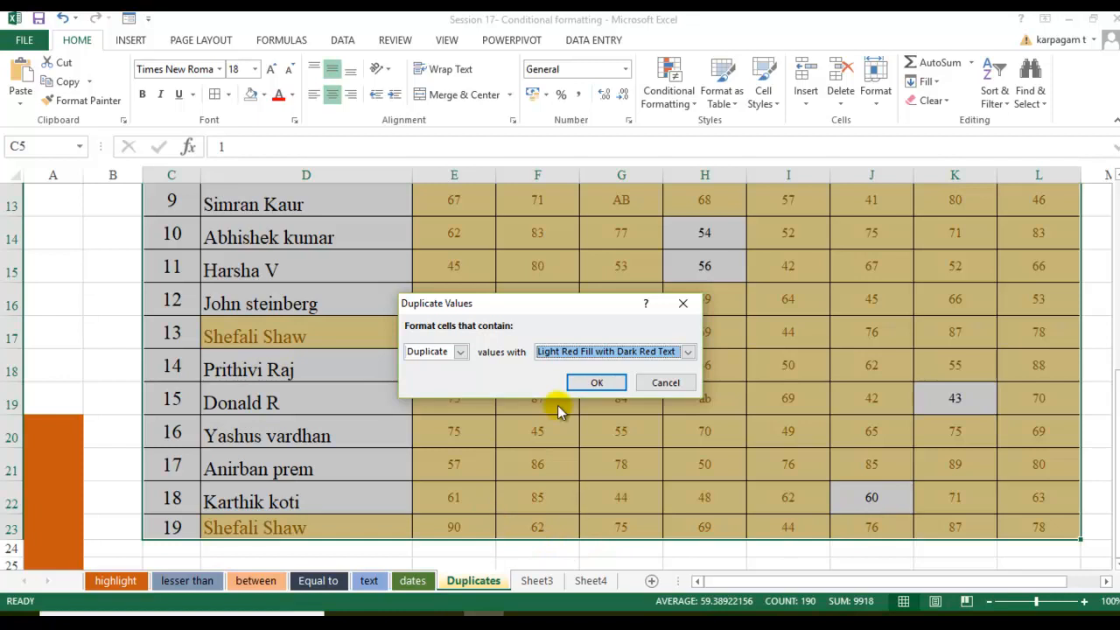
click(665, 384)
scroll(341, 405, up, 4)
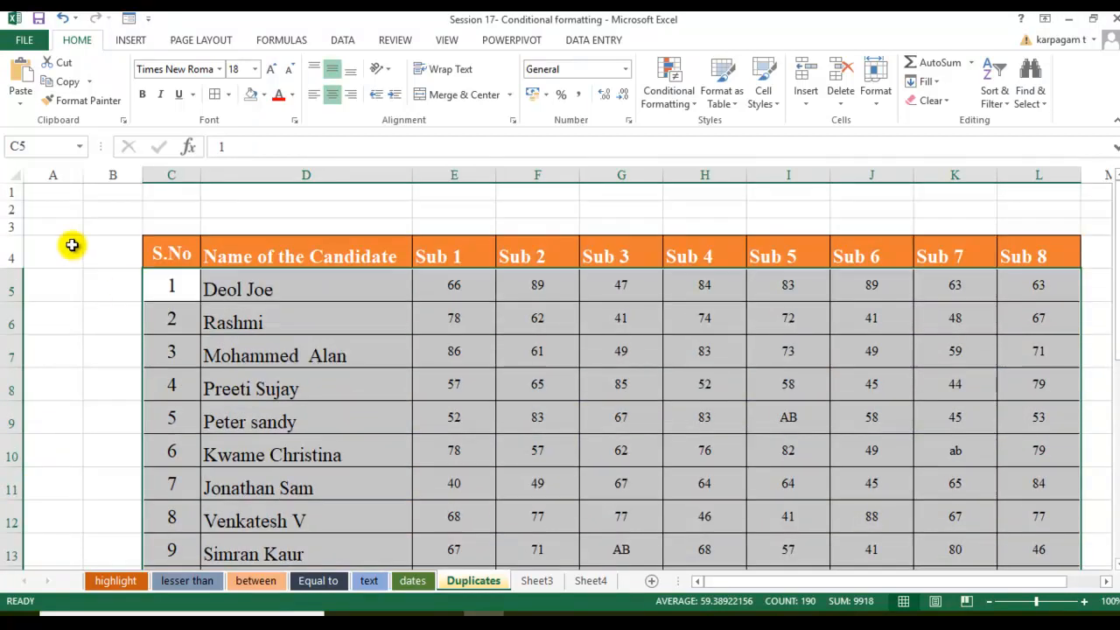
click(73, 246)
- Highlight duplicate values in the Name of the Candidate column, D5:D23, using Light Red Fill with Dark Red Text
drag(307, 282, 329, 528)
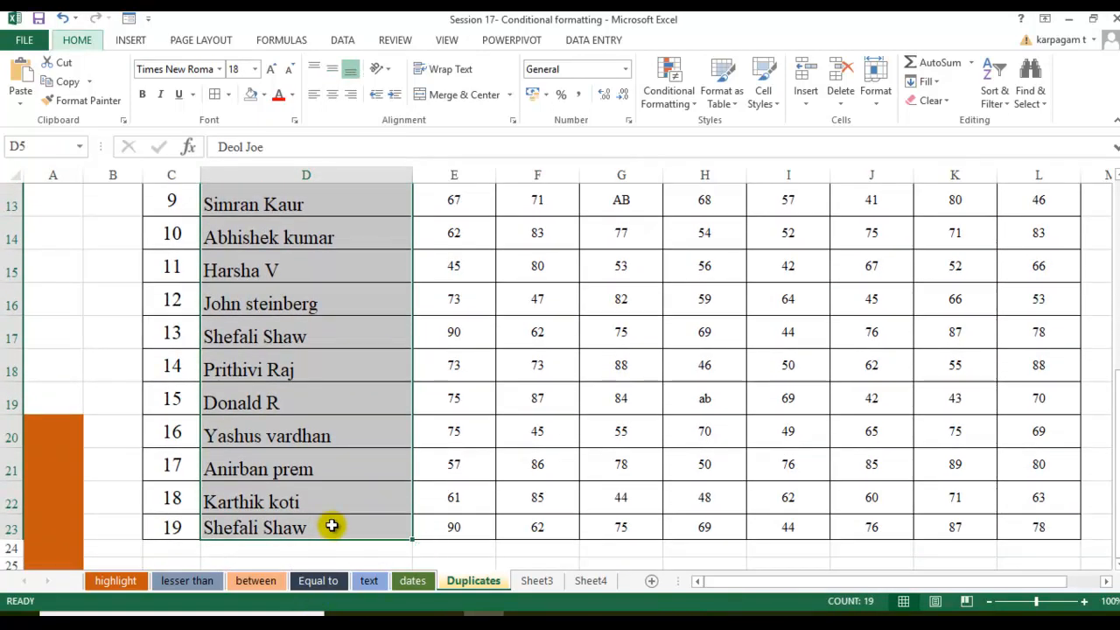
key(alt+h)
key(l)
key(h)
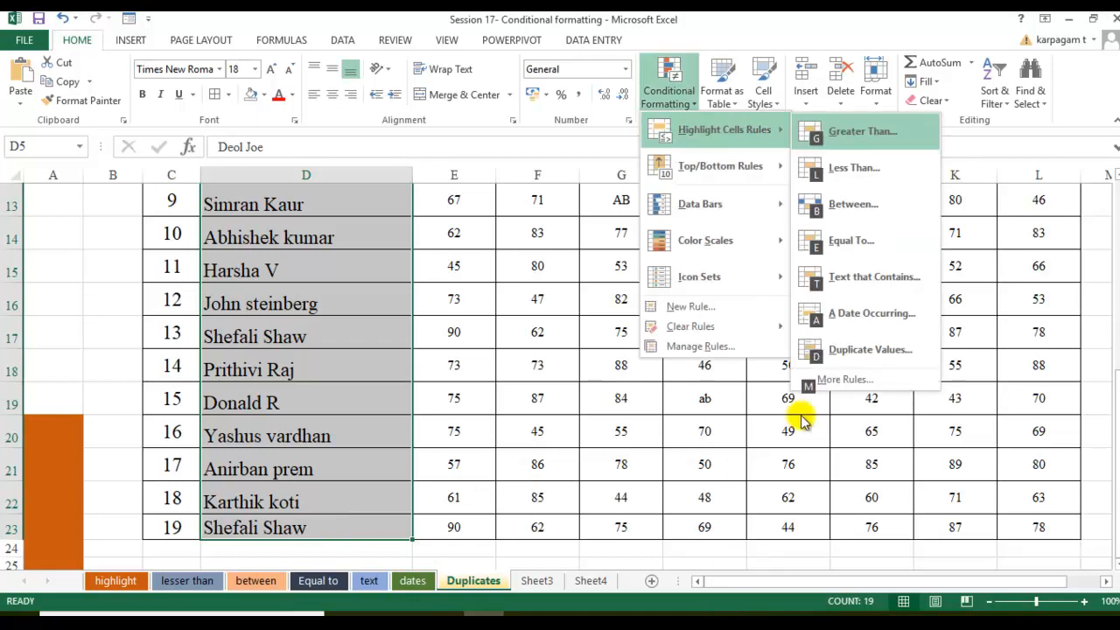
click(866, 352)
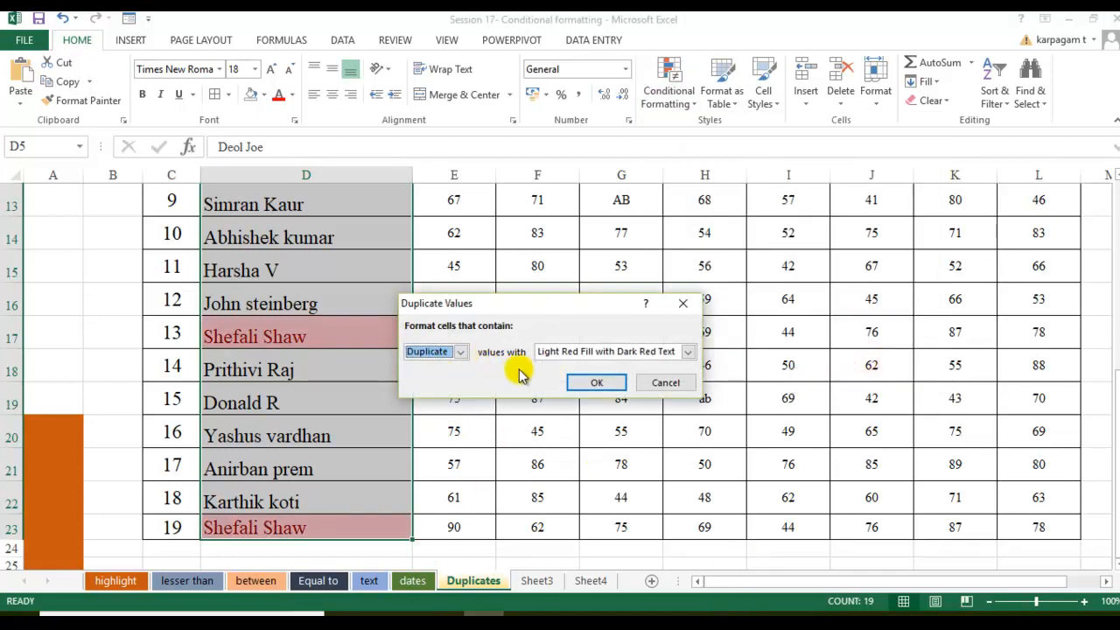
click(687, 351)
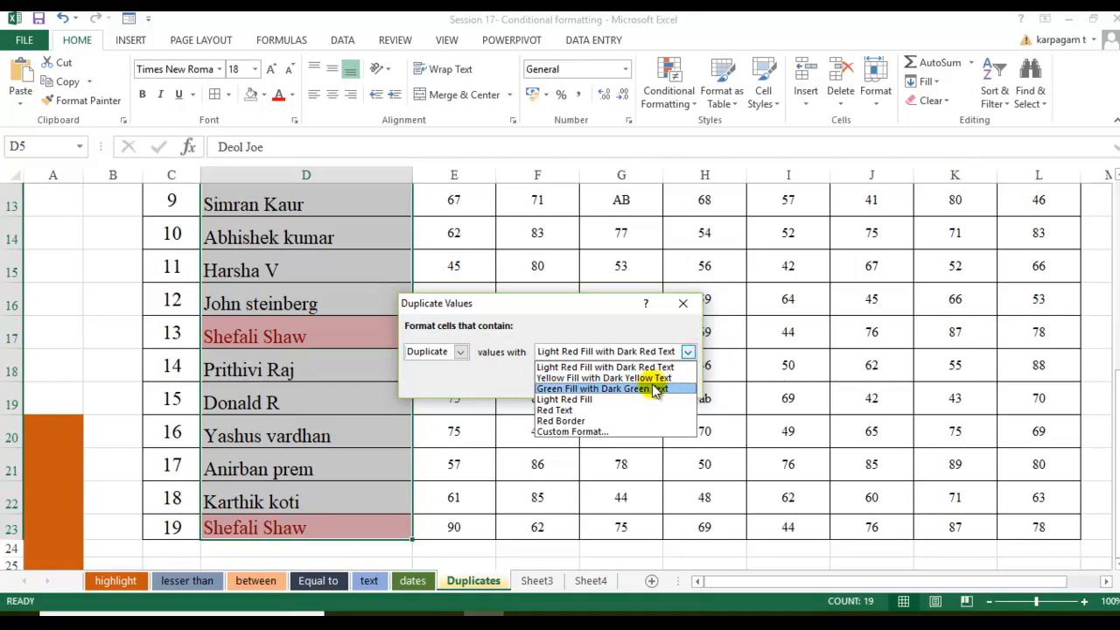
click(590, 366)
click(591, 382)
- Compare the marks of the two highlighted candidates in rows 17 and 23 across columns D to L, and check the whole list
click(341, 438)
click(359, 332)
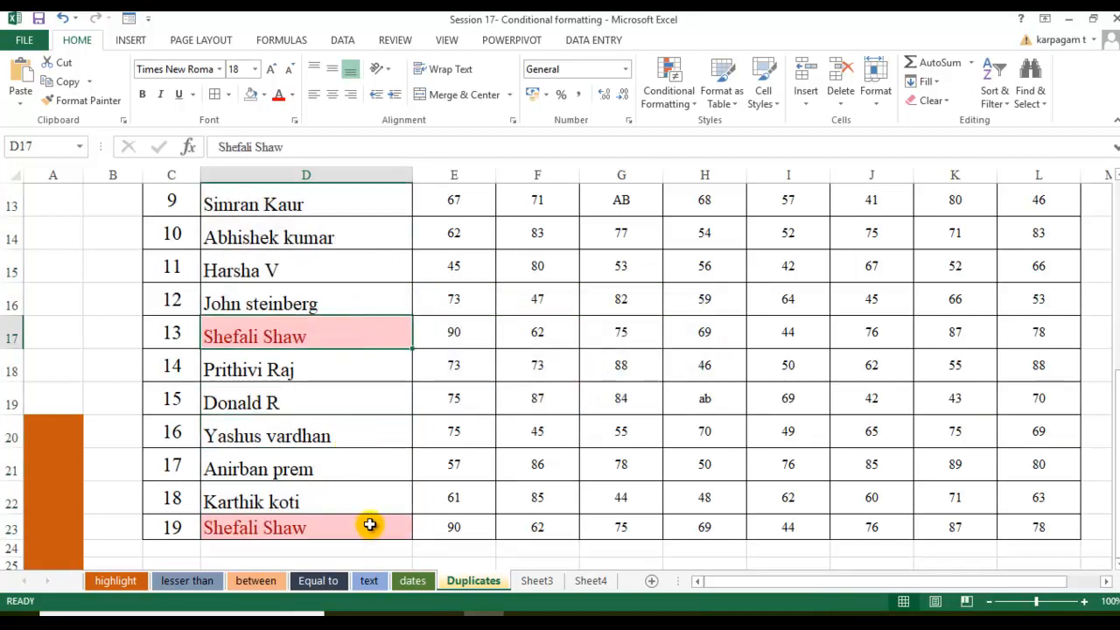
drag(395, 332, 1037, 340)
drag(297, 526, 1033, 505)
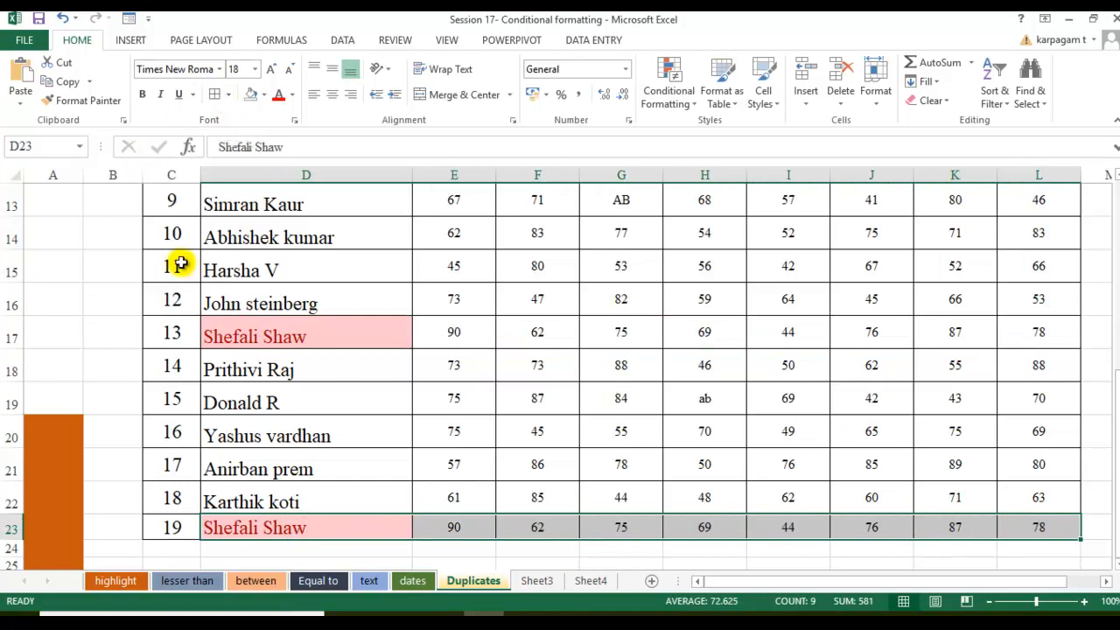
scroll(294, 307, up, 3)
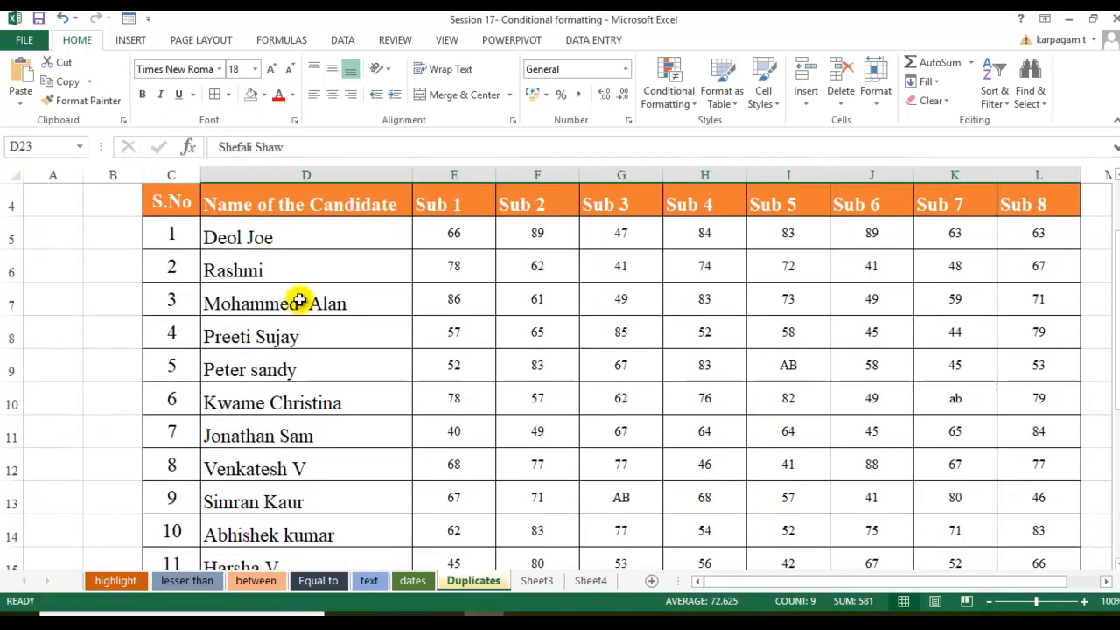
scroll(298, 301, down, 4)
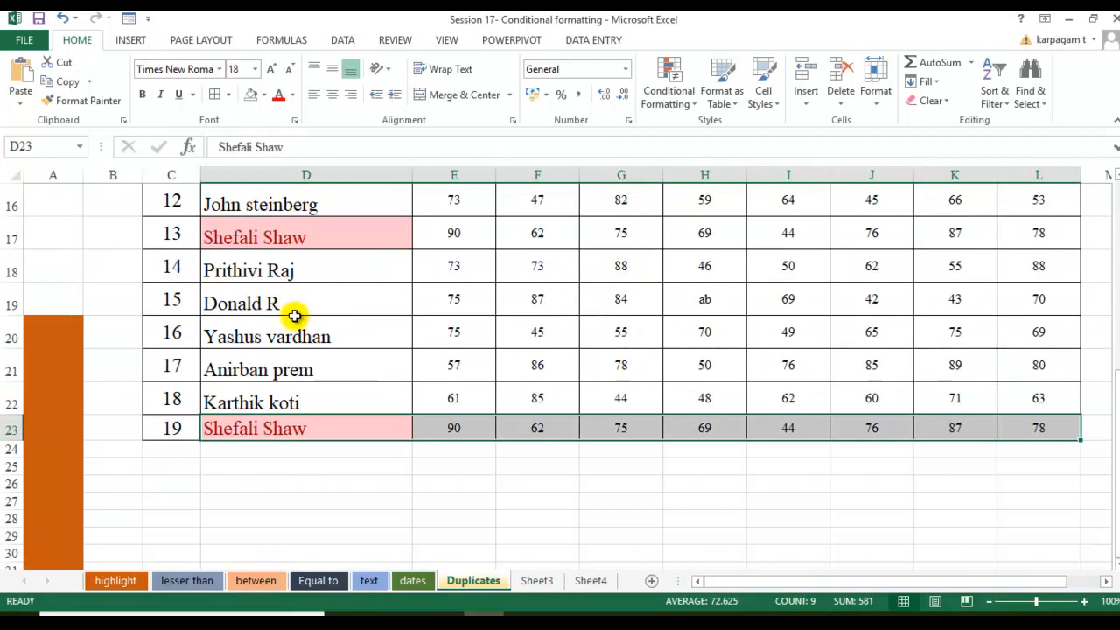